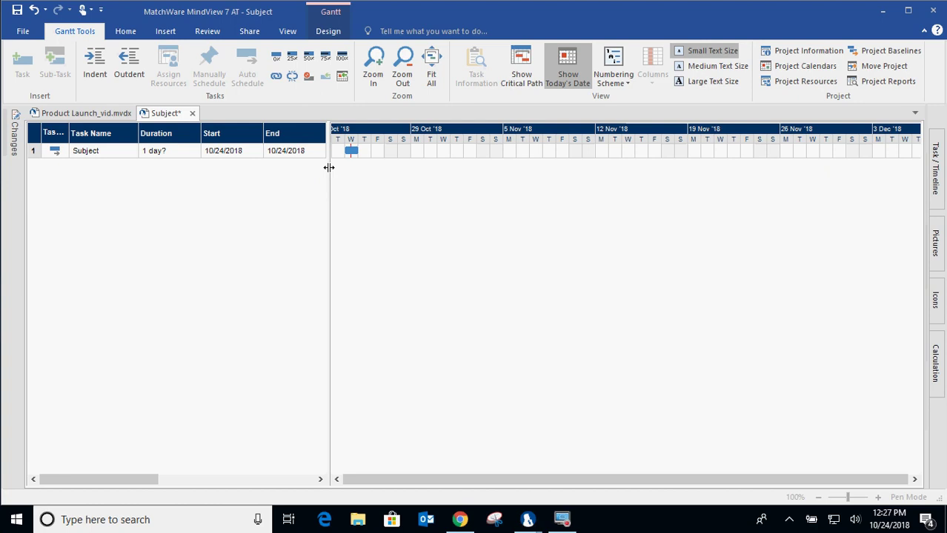
Resize the task table beside the new Subject Gantt chart by dragging its splitter.
drag(329, 167, 324, 226)
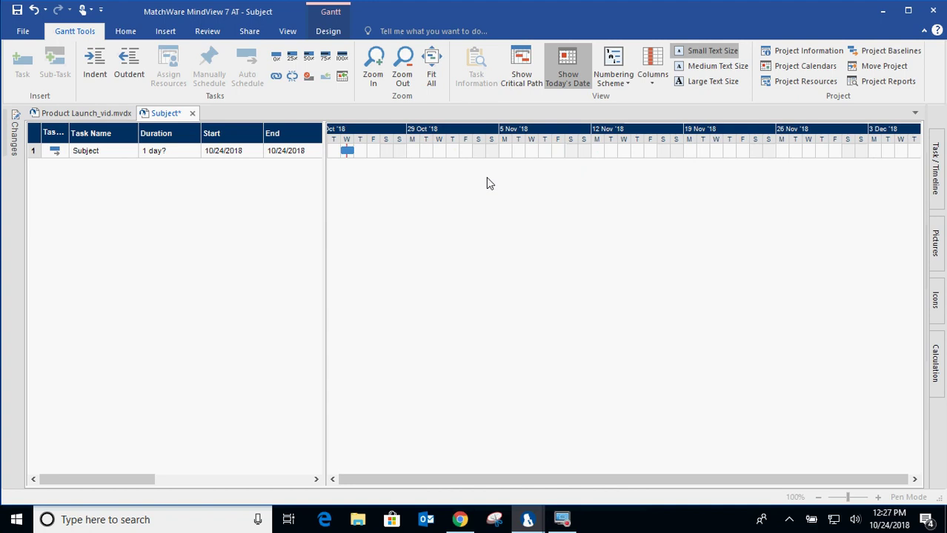
Rename the Subject task to 'Product Launch', correcting the 'Lanuch' typo from spelling suggestions.
double_click(106, 154)
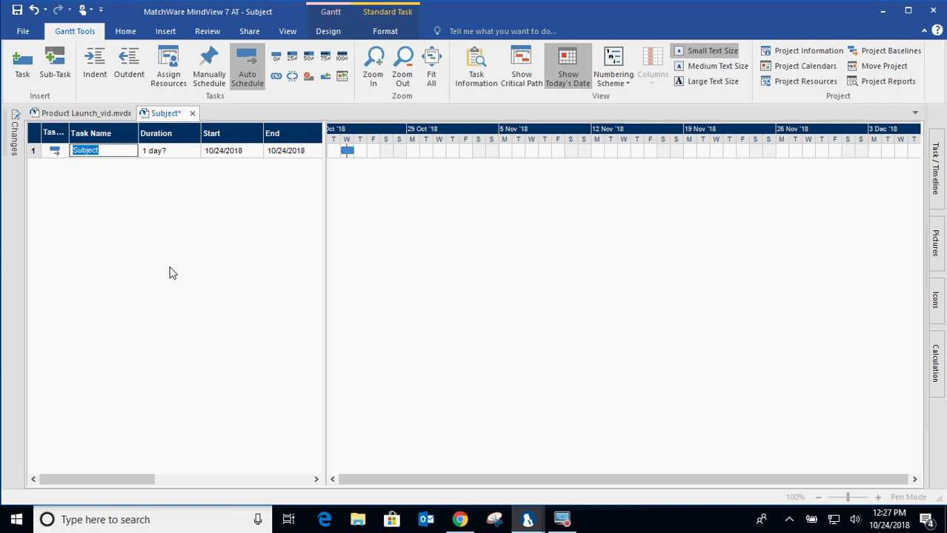
text(Product Lanuch)
click(169, 273)
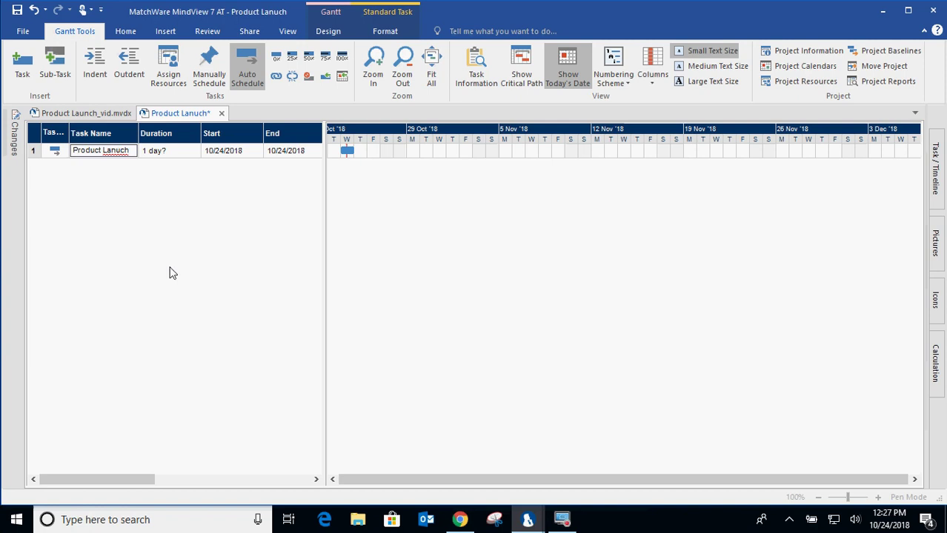
click(123, 151)
right_click(123, 150)
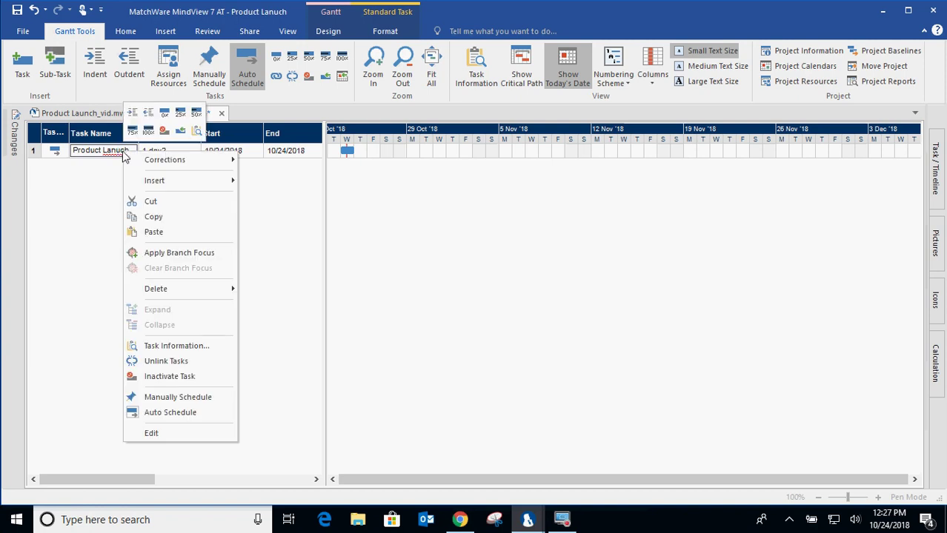
mouse_move(219, 161)
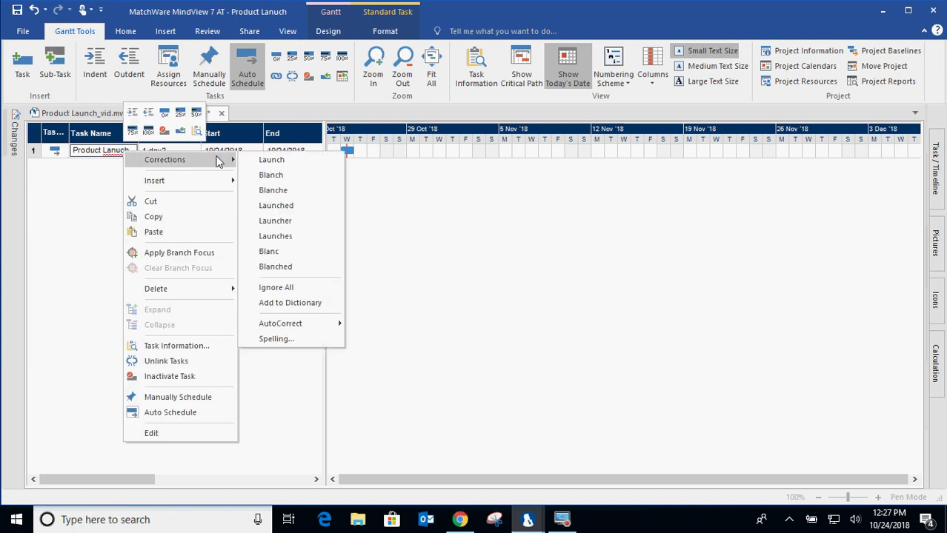
click(275, 160)
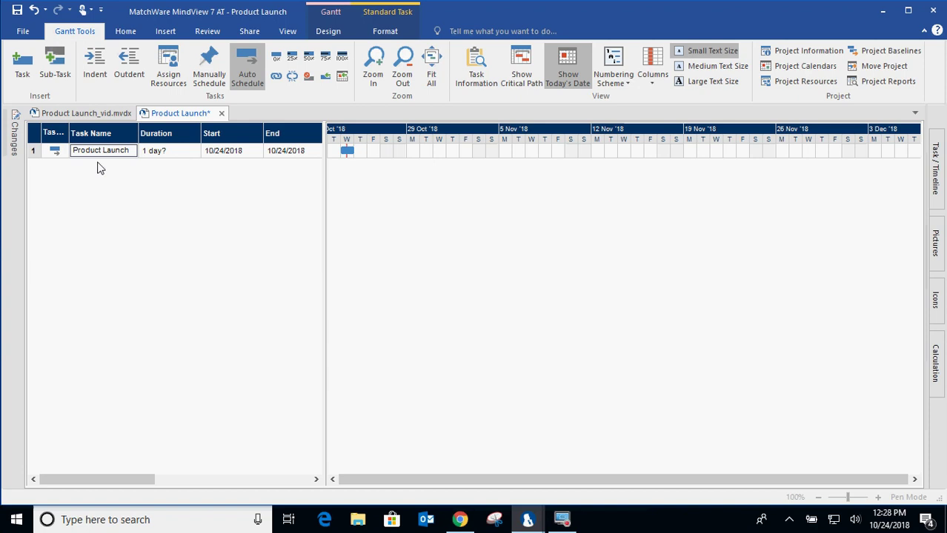
Add four tasks under Product Launch: Planning, Prodcu Issues, Sales and Marketing.
click(28, 72)
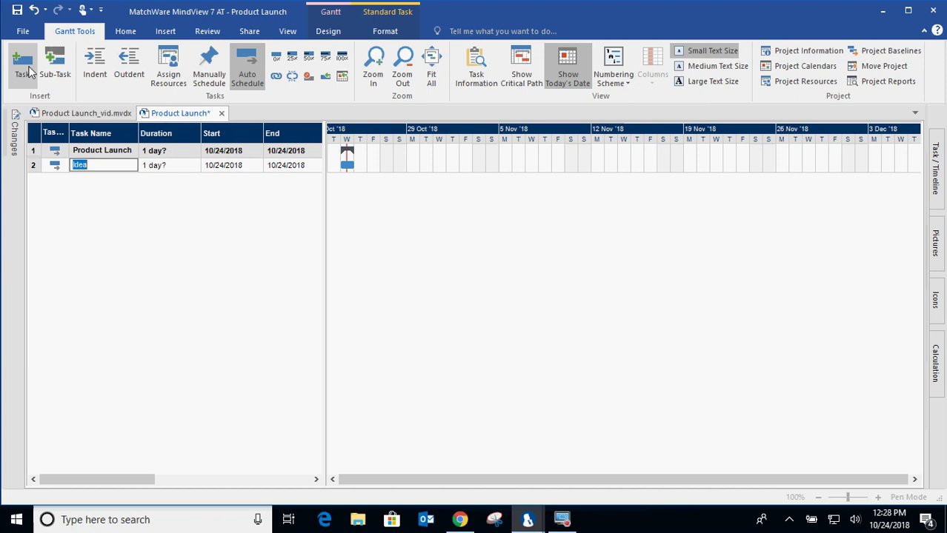
text(Planning)
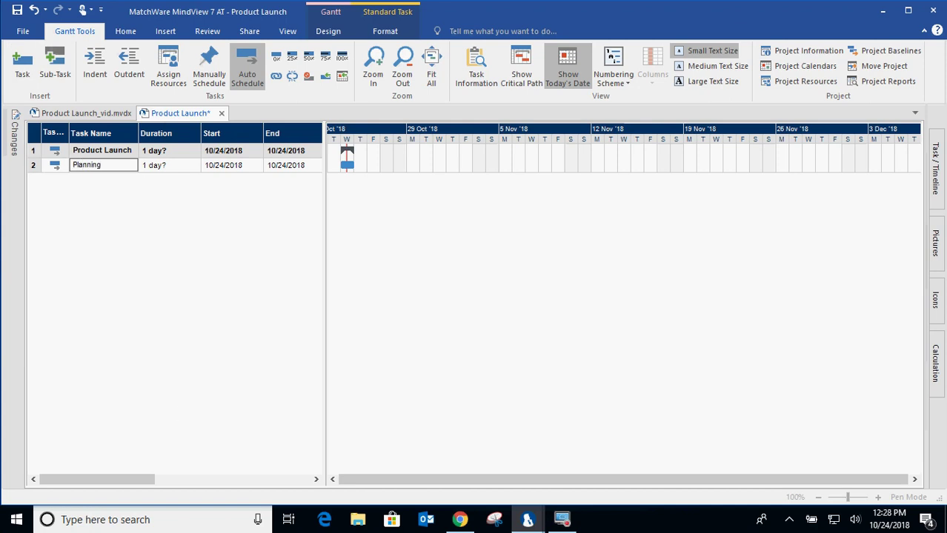
key(Return)
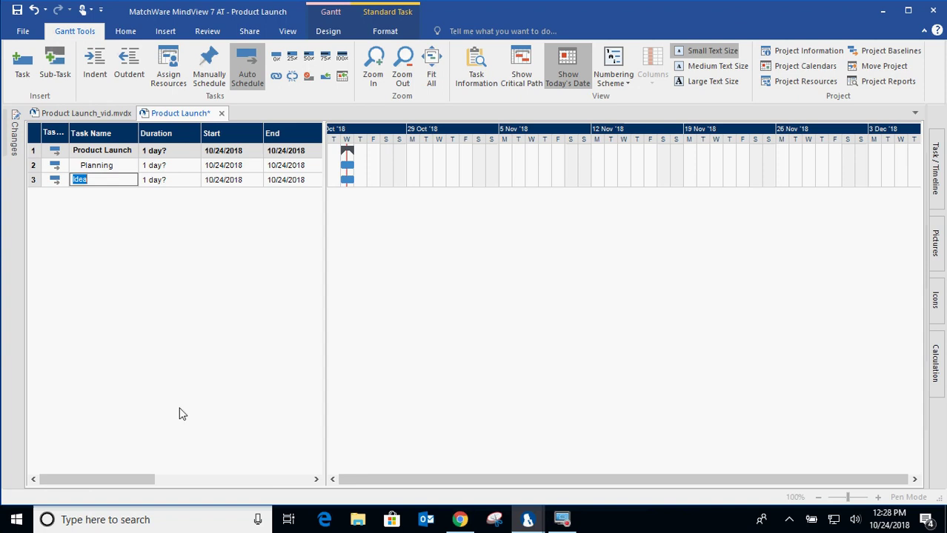
text(Prodcu Issues)
click(181, 413)
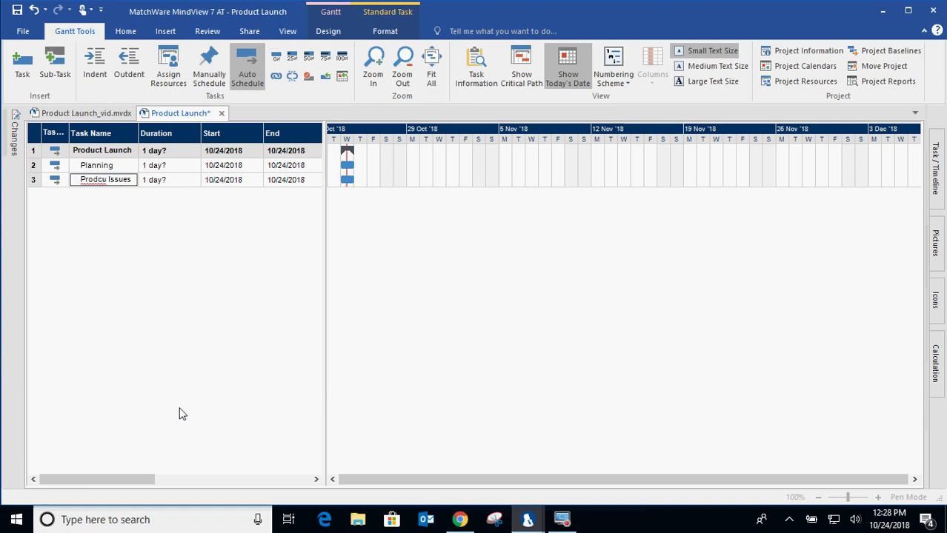
key(Return)
text(Sasle)
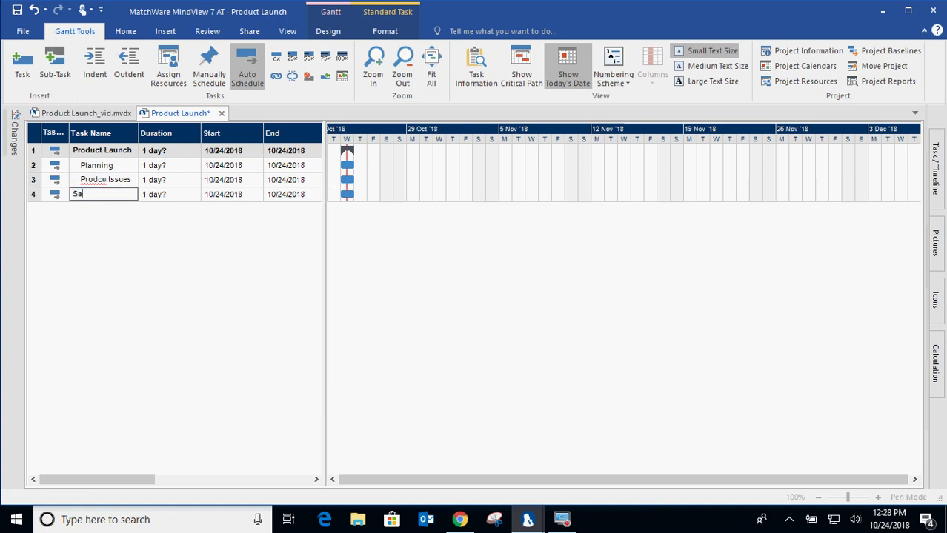
key(BackSpace)
key(BackSpace)
key(BackSpace)
text(les)
key(Return)
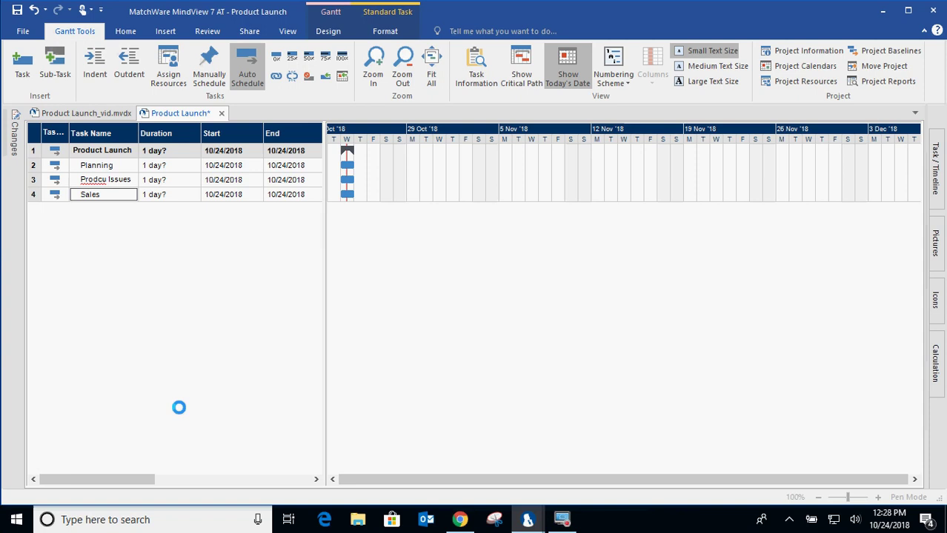
text(Marketing)
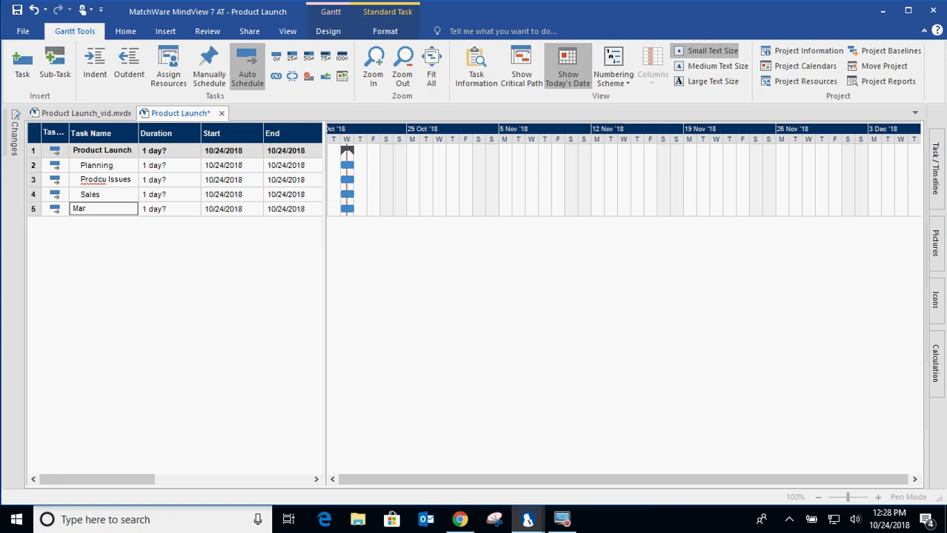
click(179, 407)
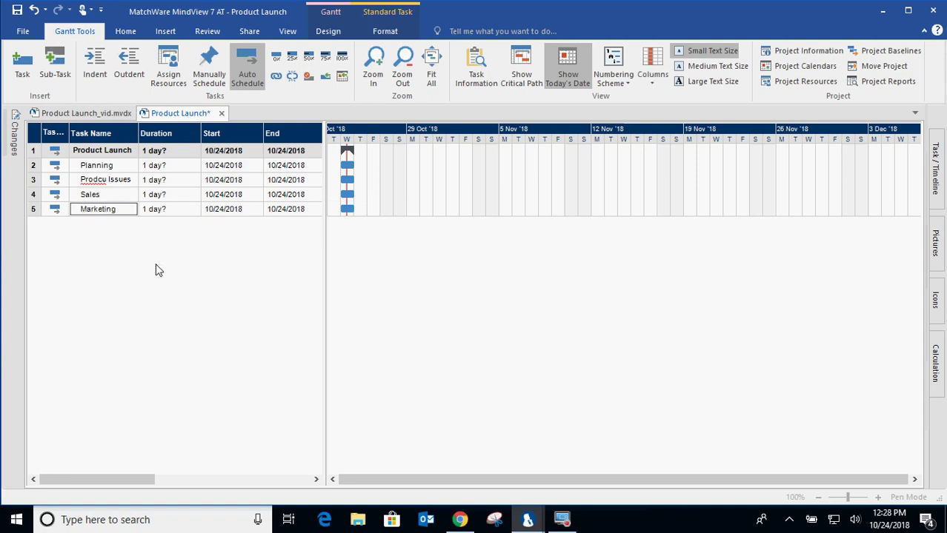
Correct 'Prodcu' to 'Product' in the Product Issues task using spelling suggestions.
right_click(103, 185)
mouse_move(157, 185)
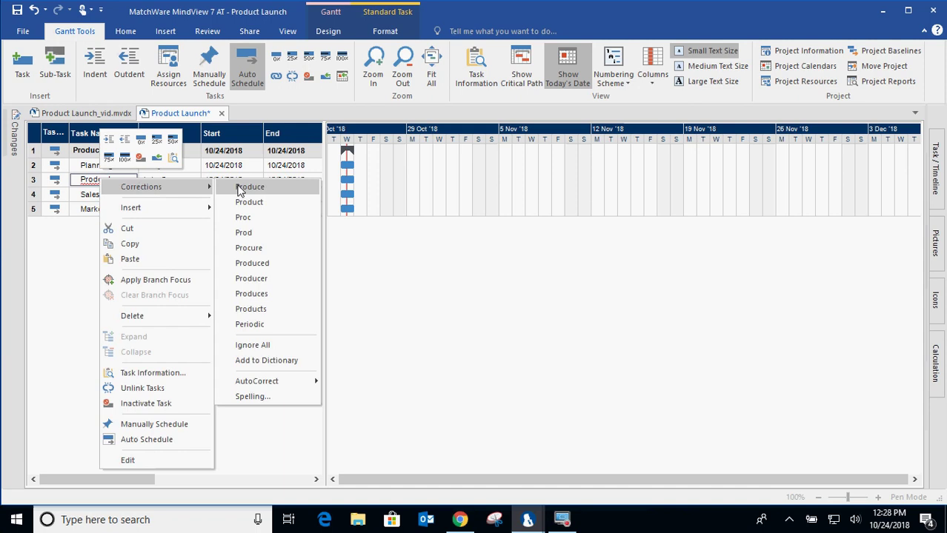
click(267, 202)
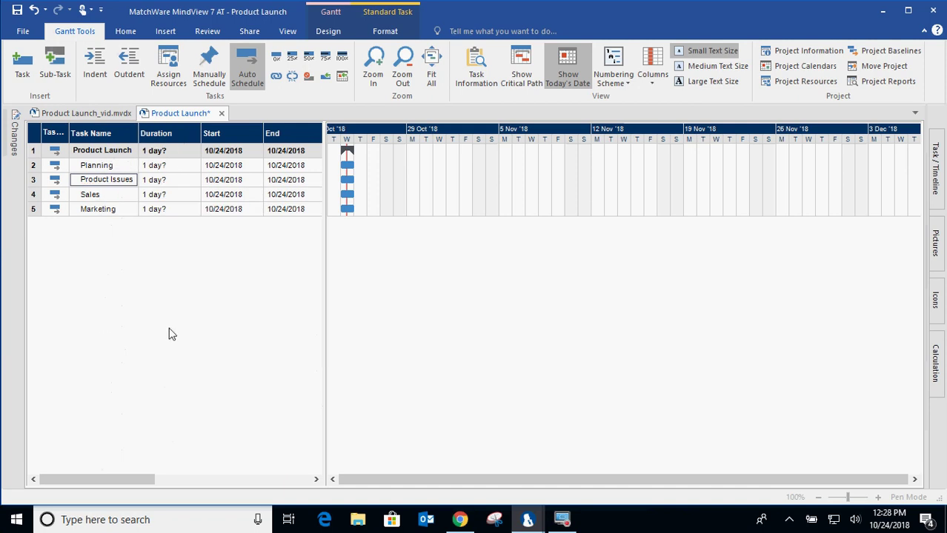
click(118, 167)
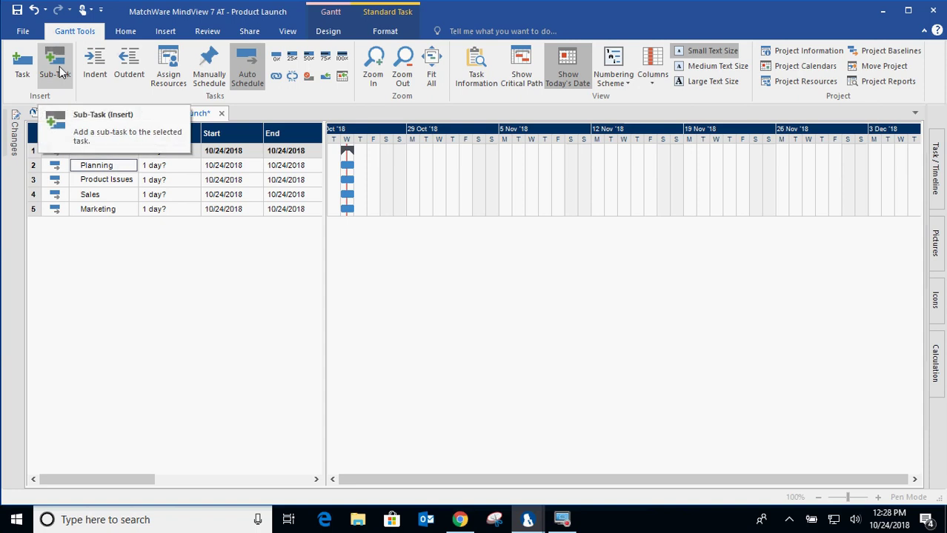
Add 'Set team' and 'Set Budget' as sub-tasks of Planning, then clear the selection.
click(56, 68)
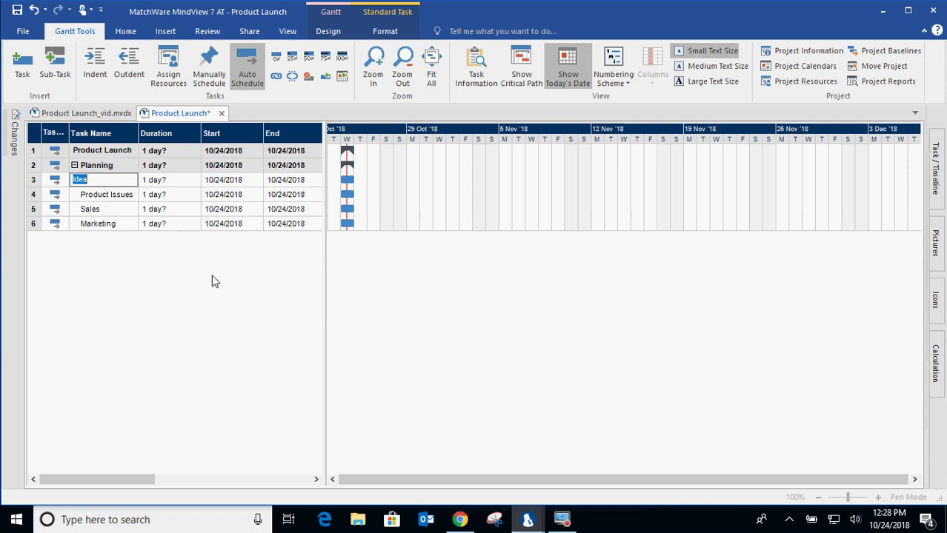
text(Set team)
key(Return)
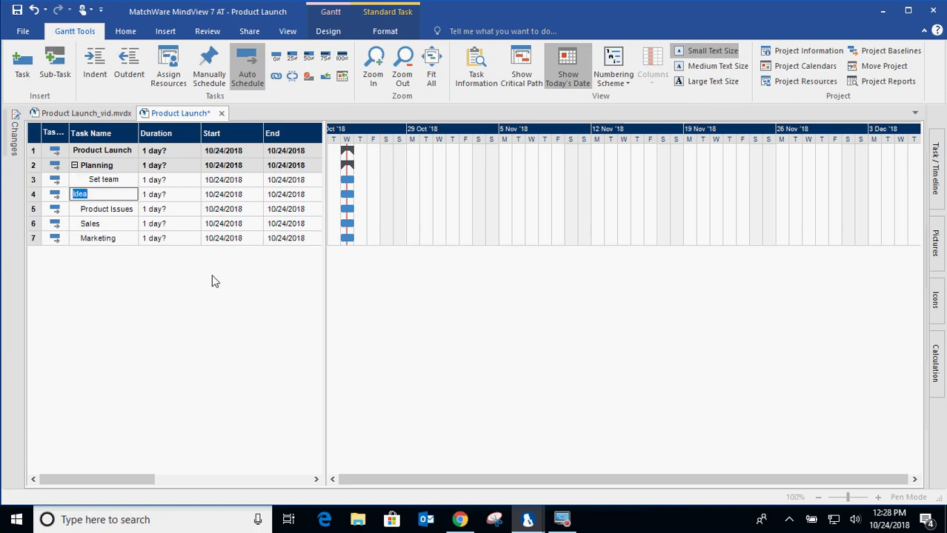
text(Set Budget)
click(212, 275)
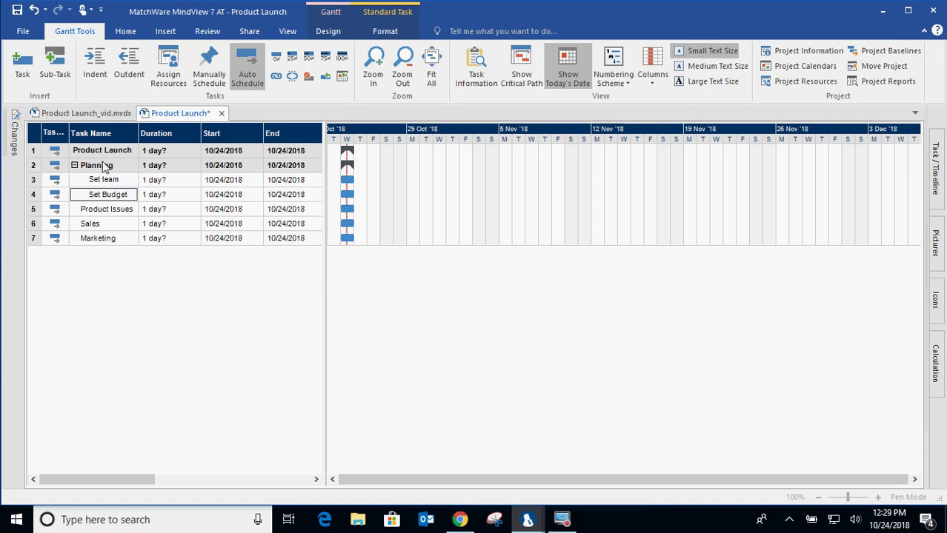
drag(105, 168, 353, 172)
click(126, 281)
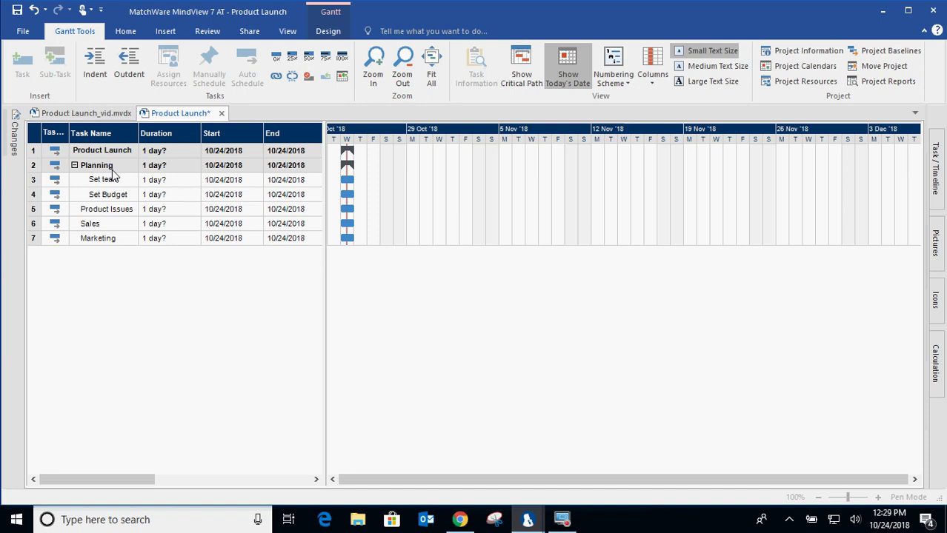
Switch to the Product Launch_vid document and narrow its task table to end at End.
click(87, 112)
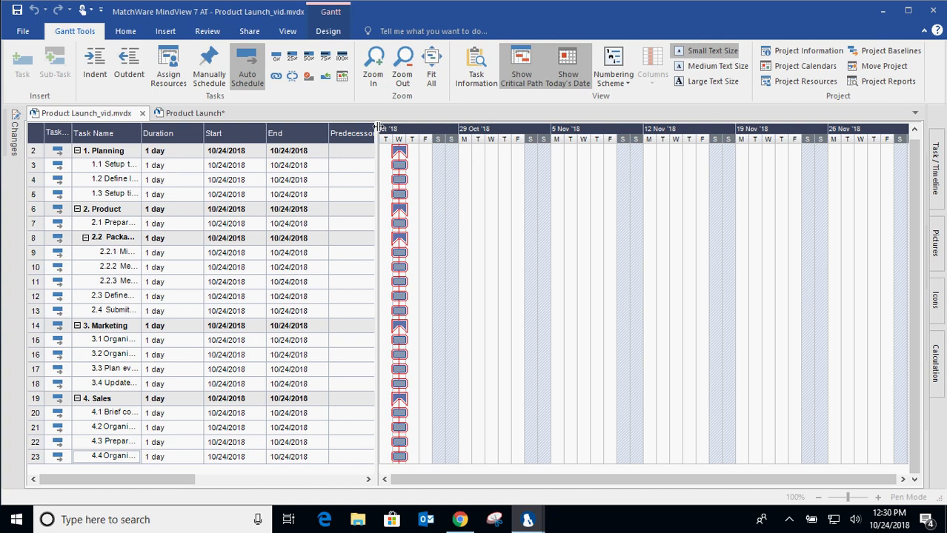
drag(378, 127, 729, 129)
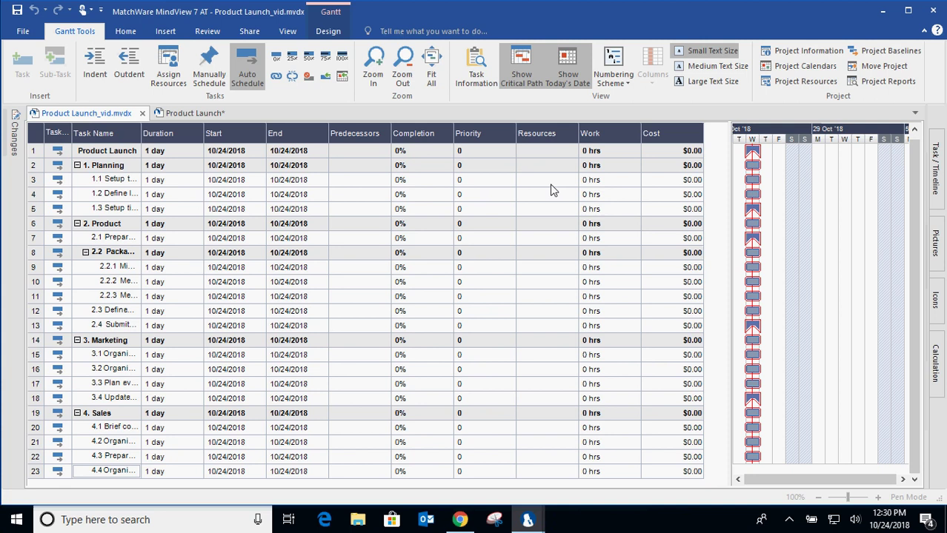
click(527, 141)
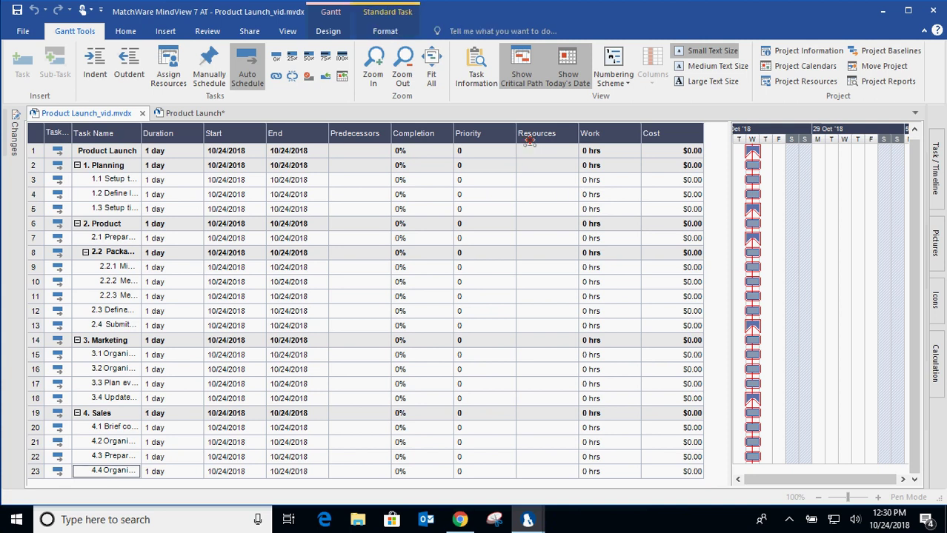
click(658, 79)
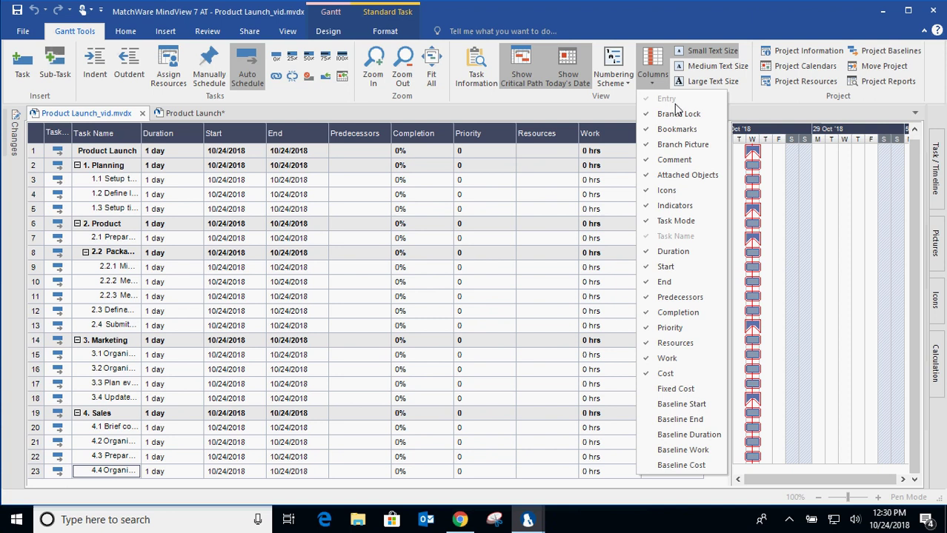
click(587, 110)
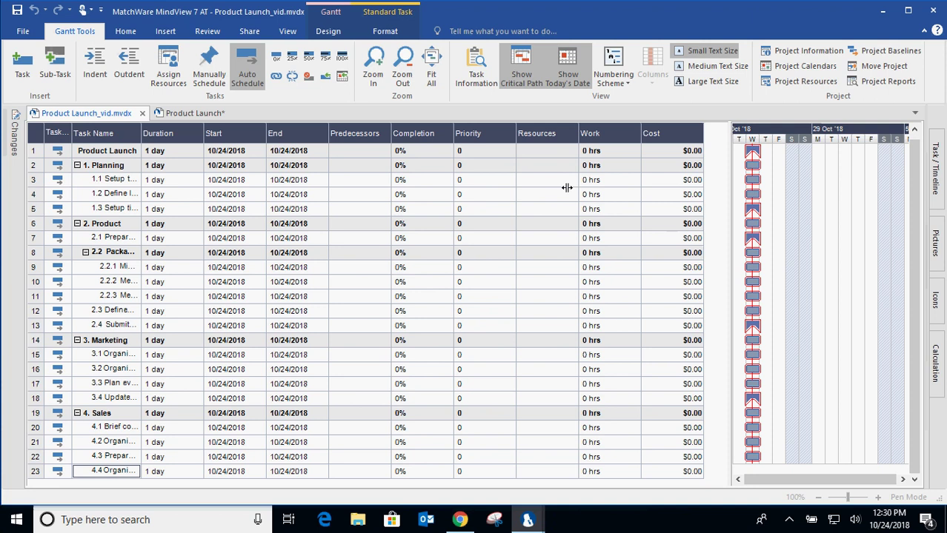
mouse_move(329, 215)
mouse_down()
mouse_move(347, 216)
mouse_move(333, 220)
mouse_up()
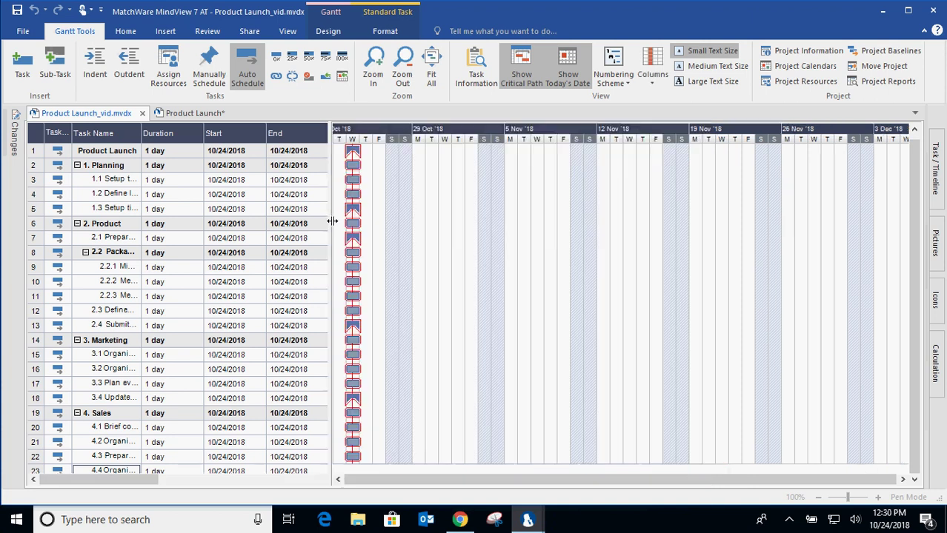
Keep Project Information scheduling from the 10/24/2018 start date, then bring up Project Calendars.
click(809, 51)
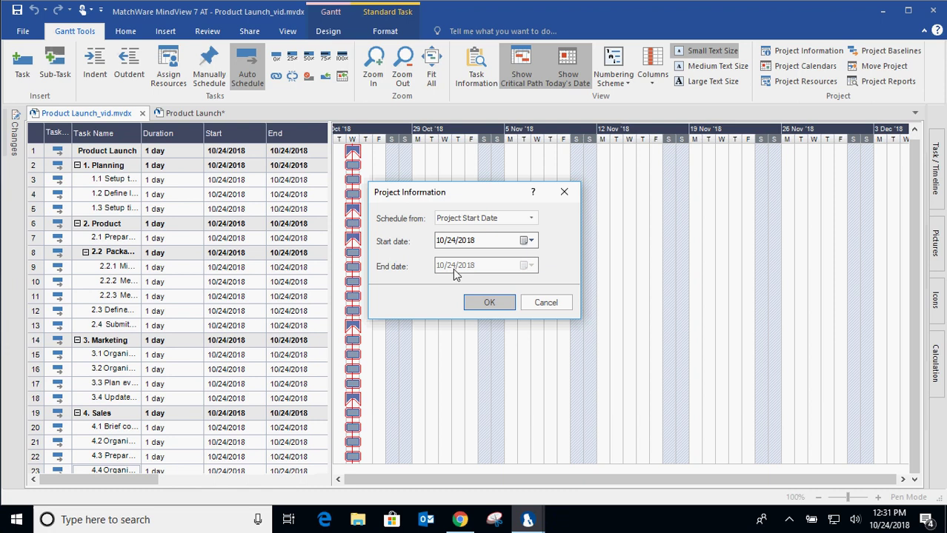
click(493, 220)
click(495, 239)
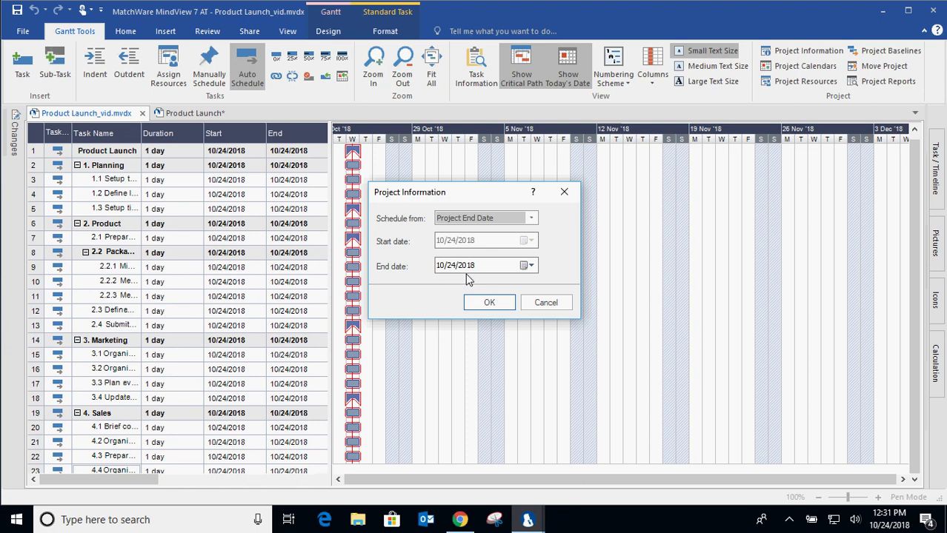
click(532, 218)
click(491, 233)
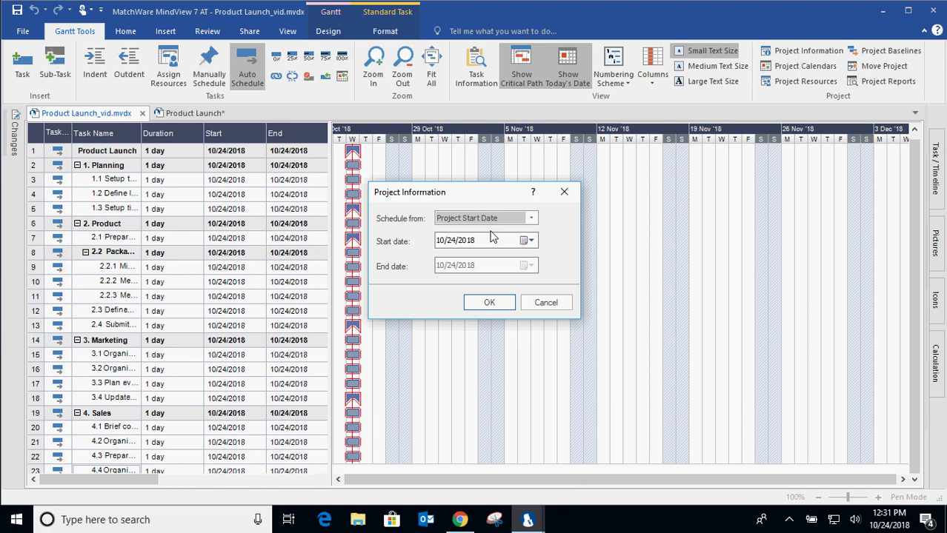
click(496, 300)
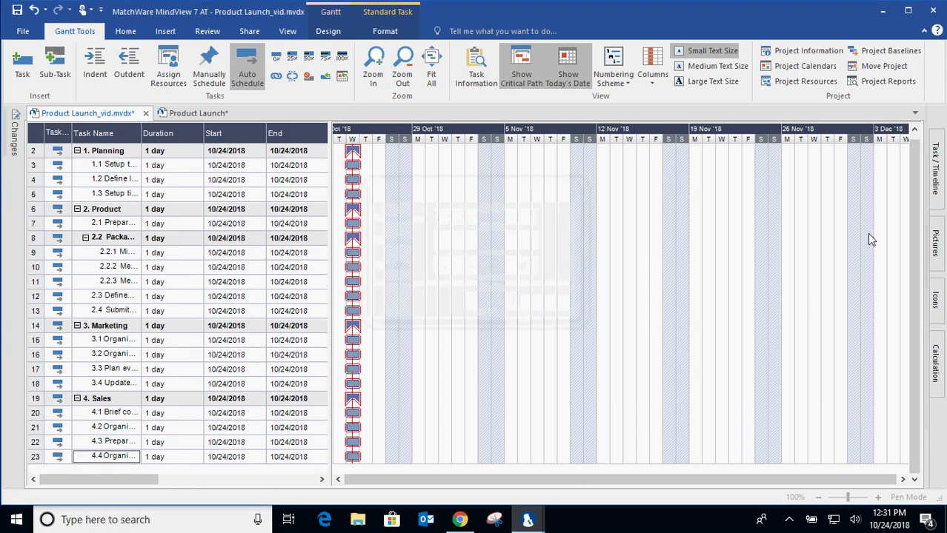
click(805, 66)
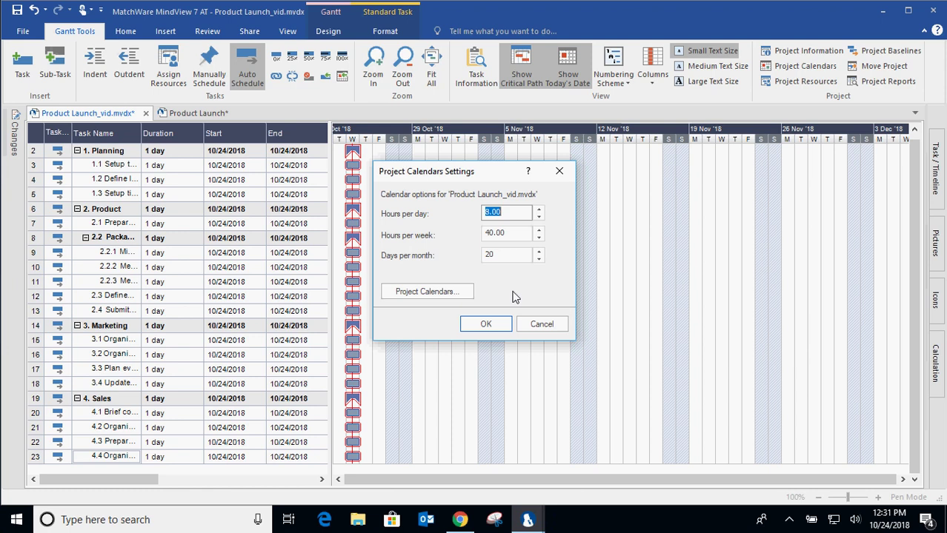
click(514, 215)
click(440, 292)
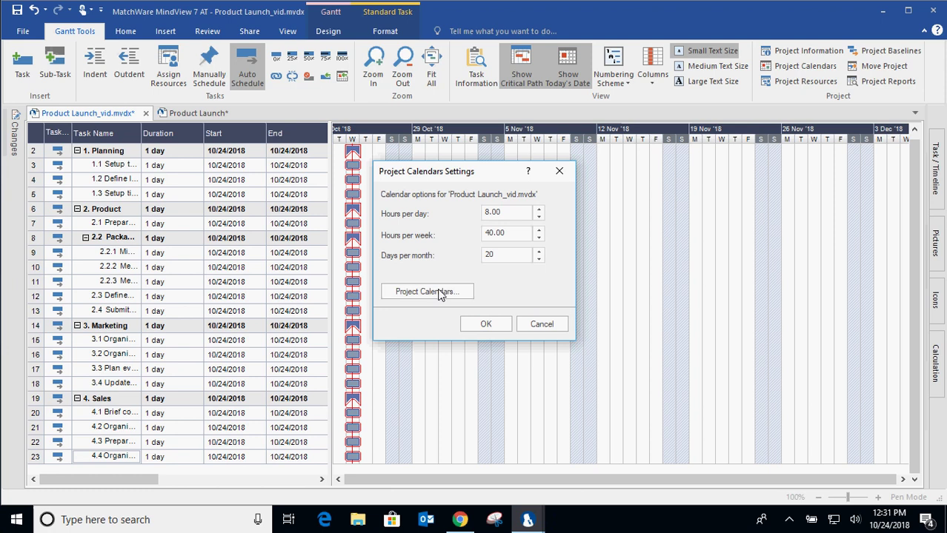
drag(524, 124, 329, 77)
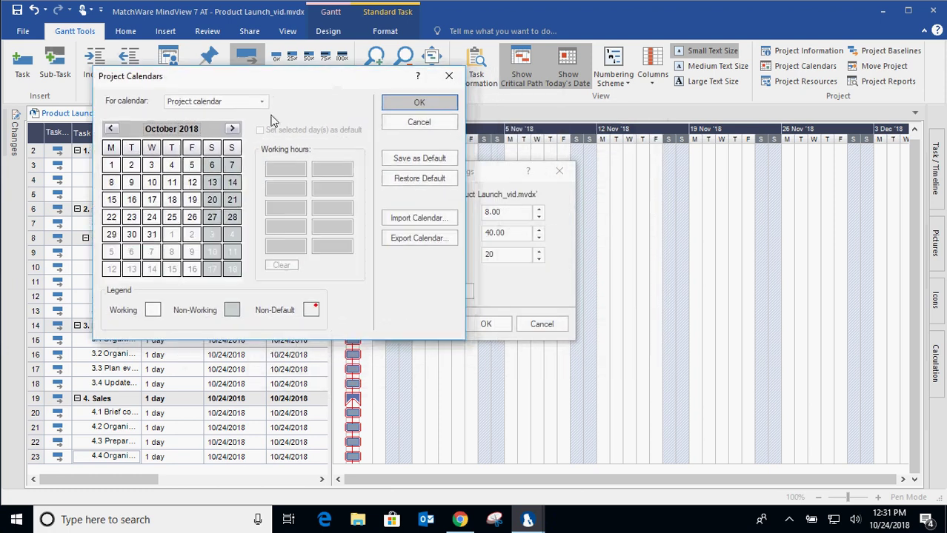
click(262, 101)
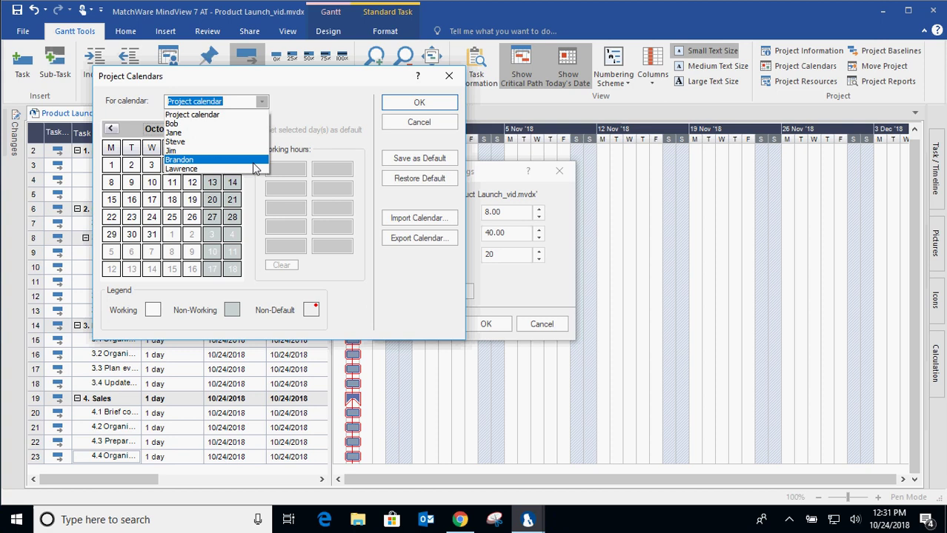
click(450, 78)
click(449, 77)
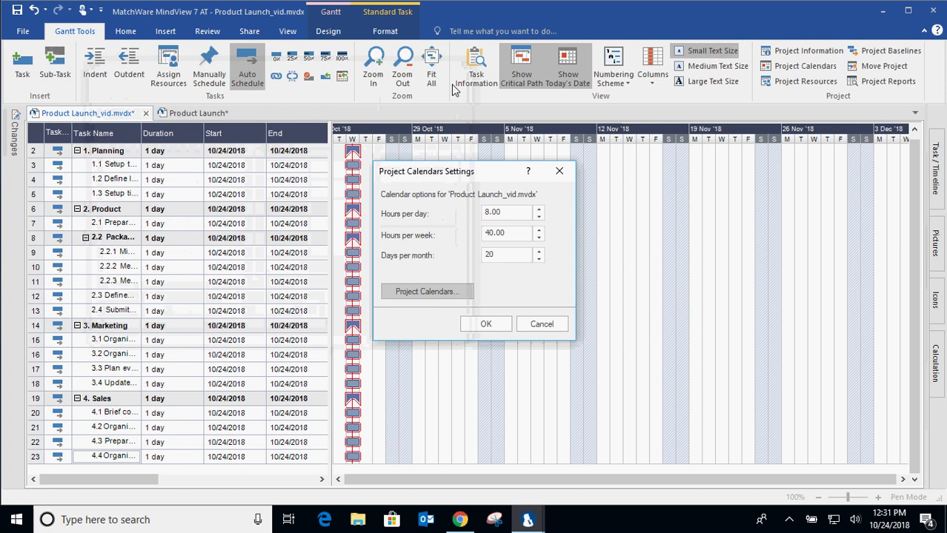
Set durations of tasks 1.1, 1.2 and 1.3 to 5, 4 and 3 days.
click(558, 172)
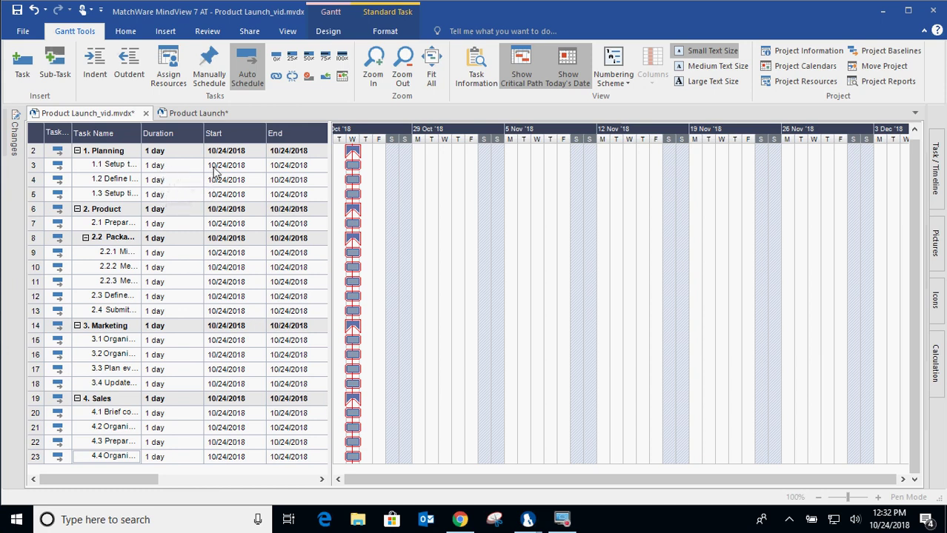
click(199, 168)
click(198, 167)
double_click(197, 165)
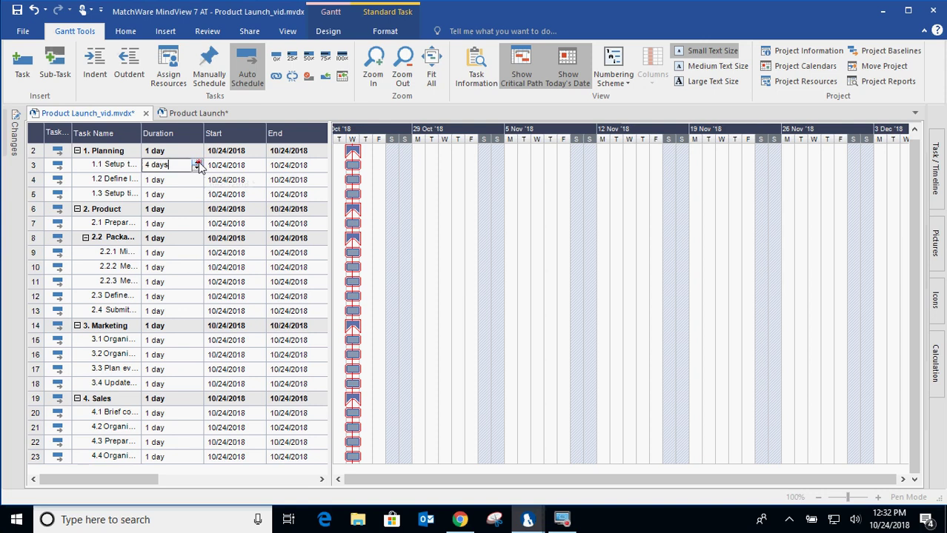
double_click(197, 164)
click(197, 182)
double_click(197, 179)
click(197, 178)
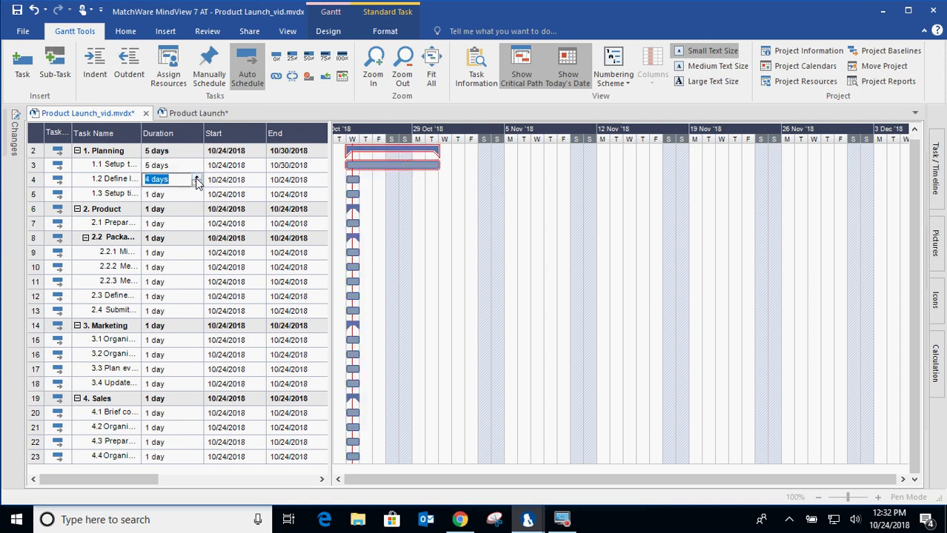
click(197, 196)
click(197, 195)
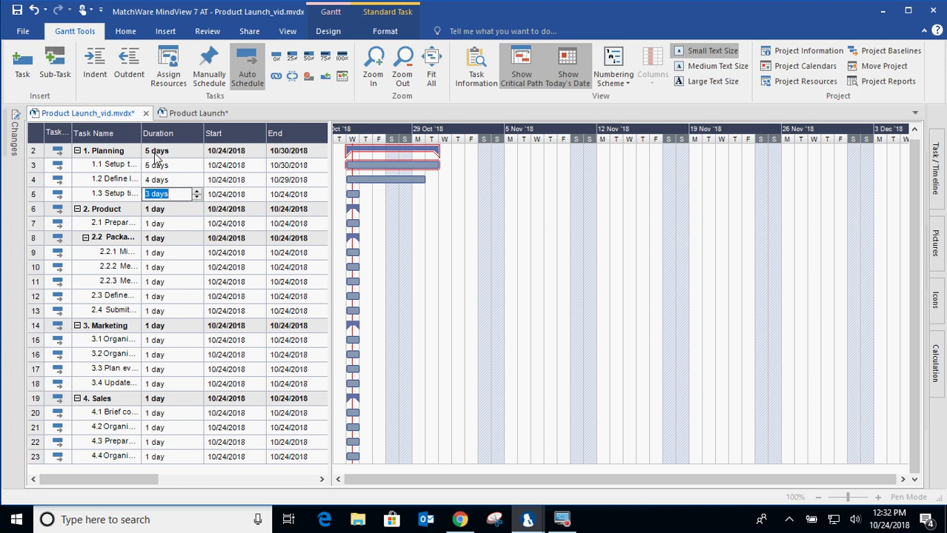
click(197, 152)
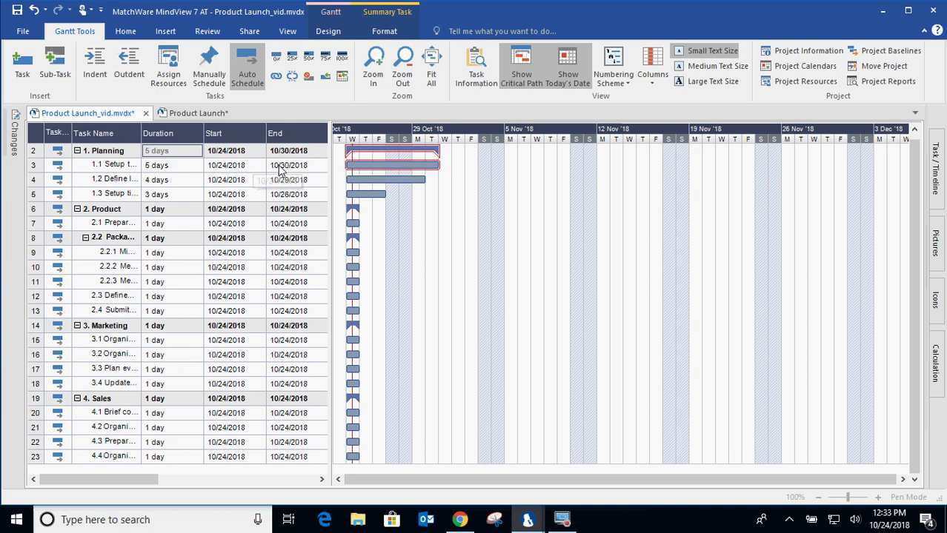
Set task 1.2's start date to 26 October 2018 using the date picker.
double_click(259, 184)
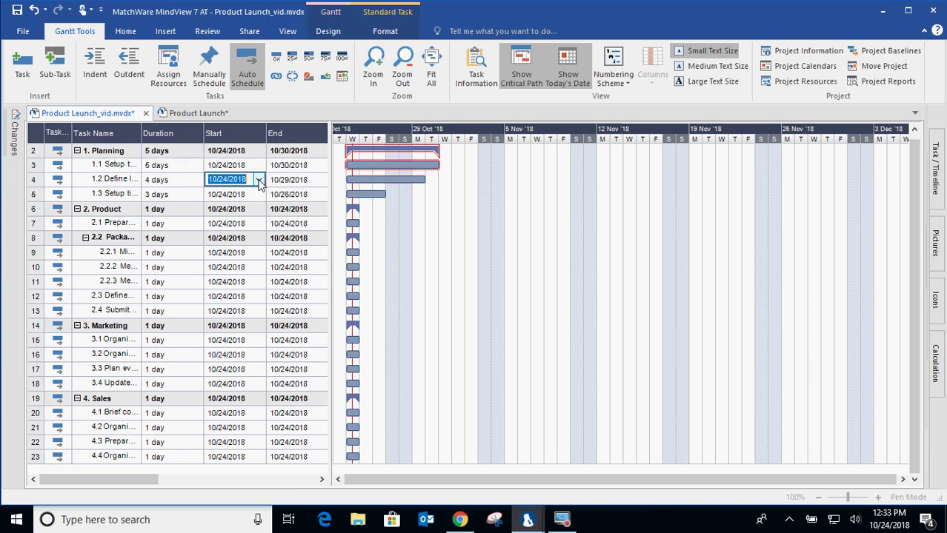
click(260, 182)
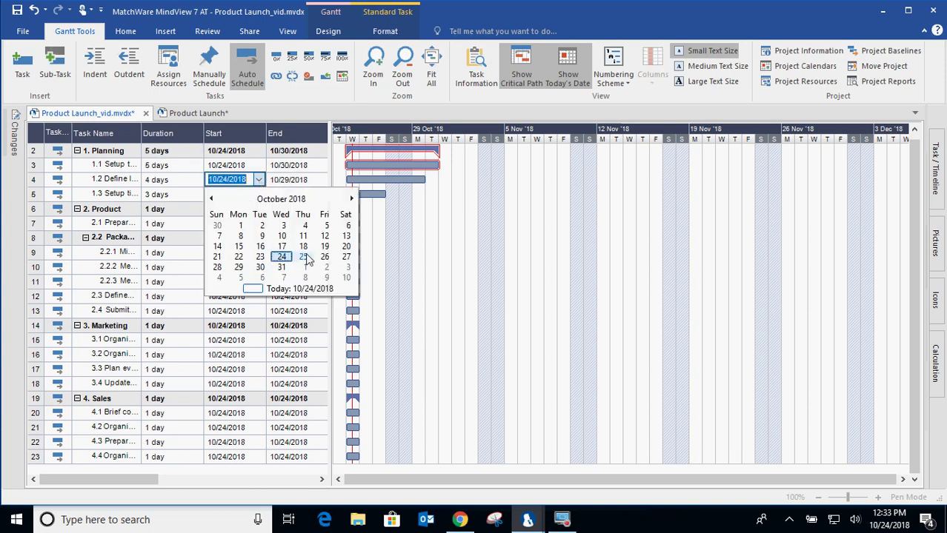
click(324, 257)
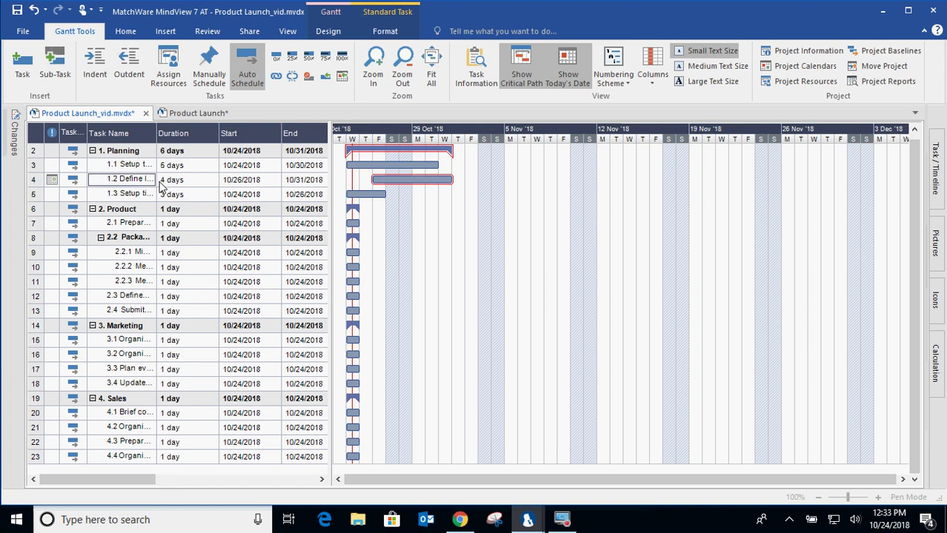
mouse_move(55, 185)
Reveal the Predecessors column and enter 3 for task 1.2, so it follows task 1.1.
drag(330, 159, 531, 158)
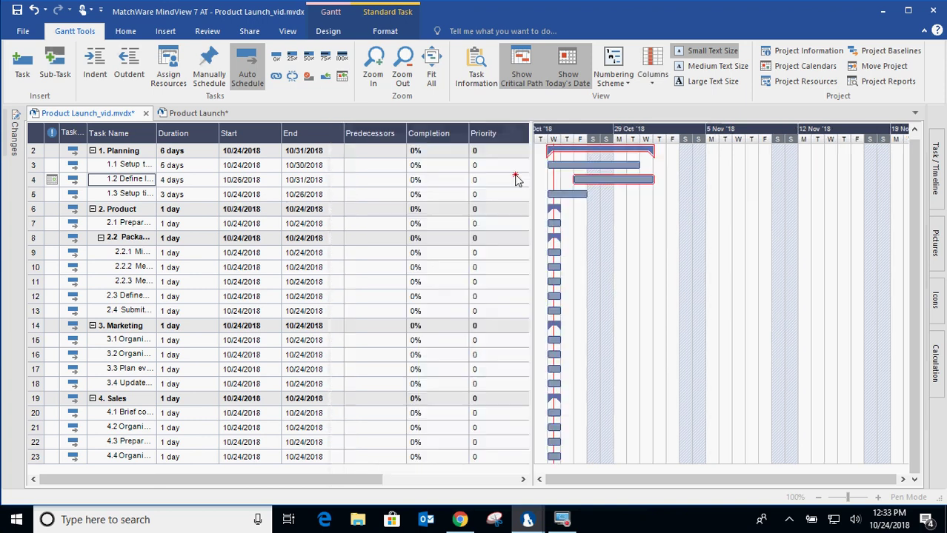
click(374, 181)
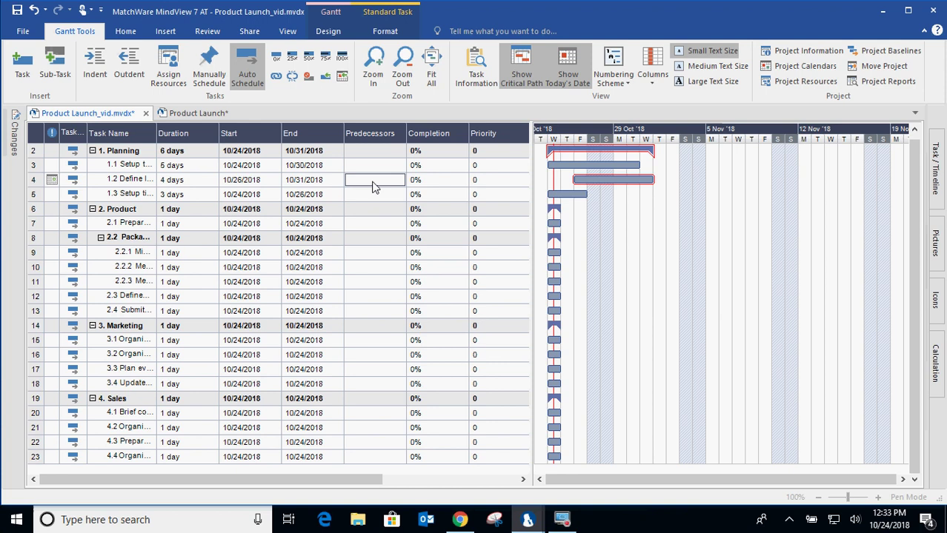
text(3)
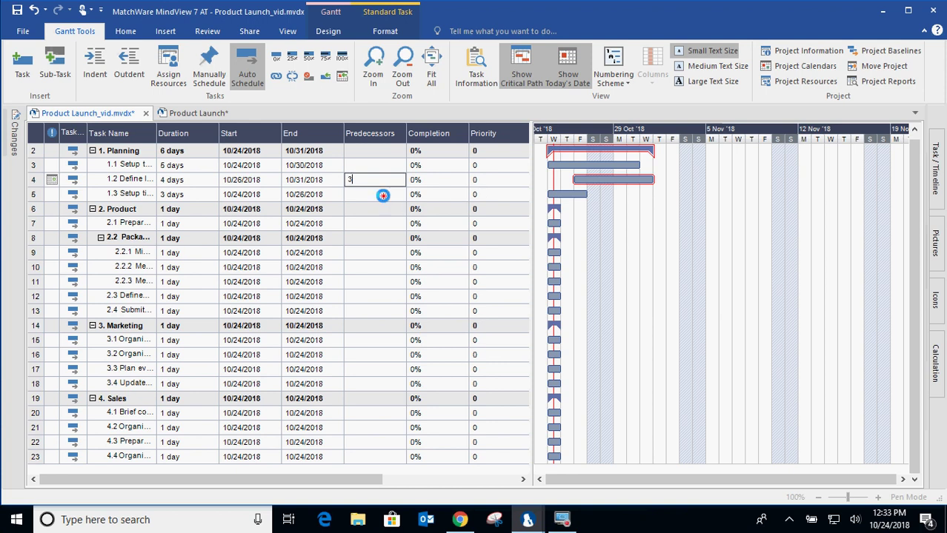
click(383, 195)
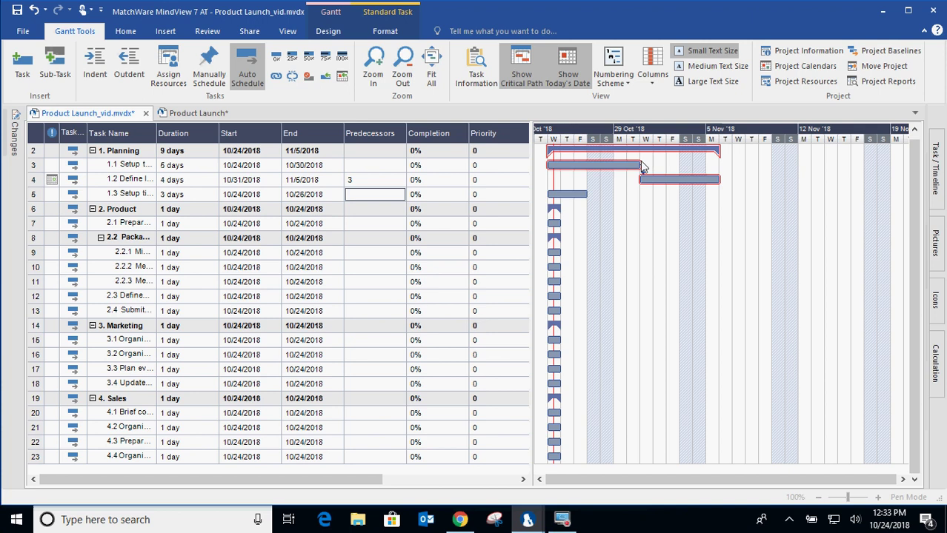
mouse_move(645, 181)
Link 1.3 after 1.2, move task 2.1 to 11/2/2018, and make task 1.1 9 days, 60% complete.
drag(687, 183, 568, 197)
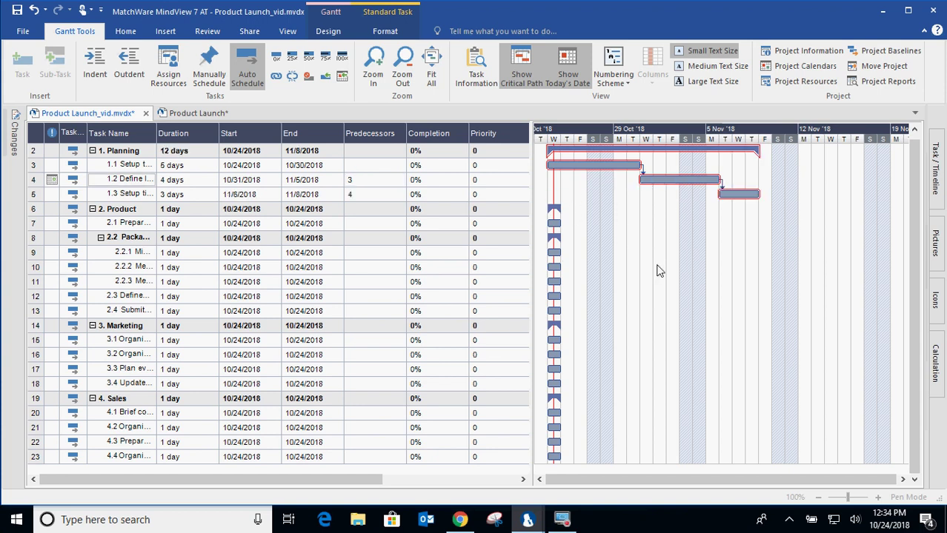
click(556, 224)
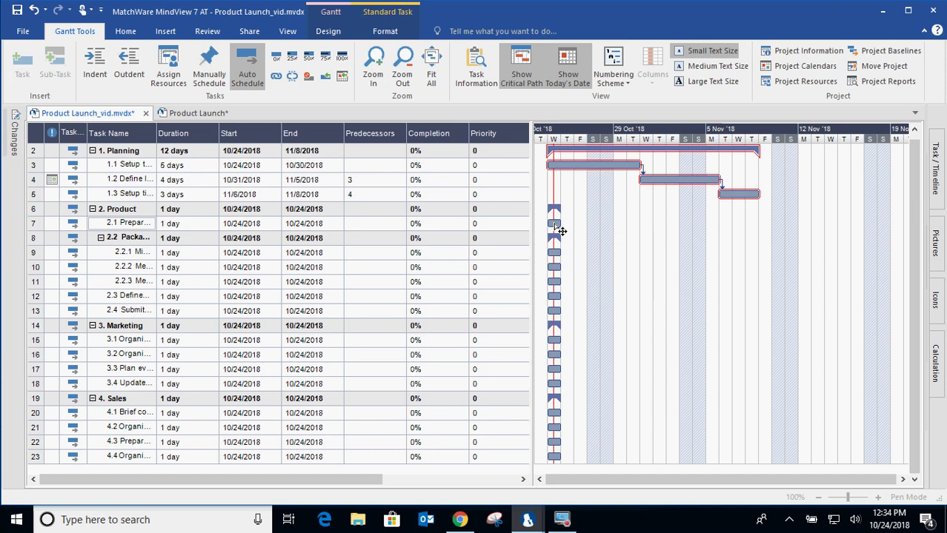
drag(557, 225, 672, 234)
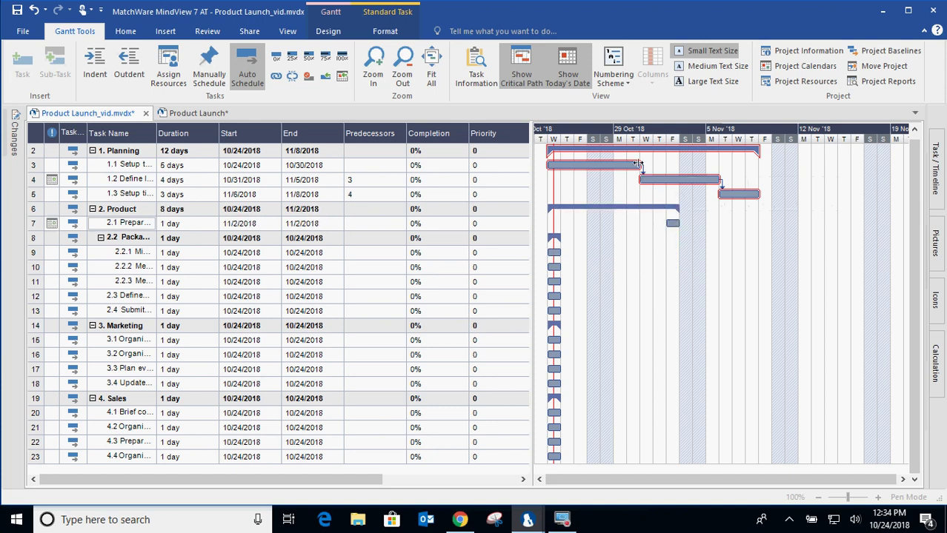
drag(641, 164, 718, 163)
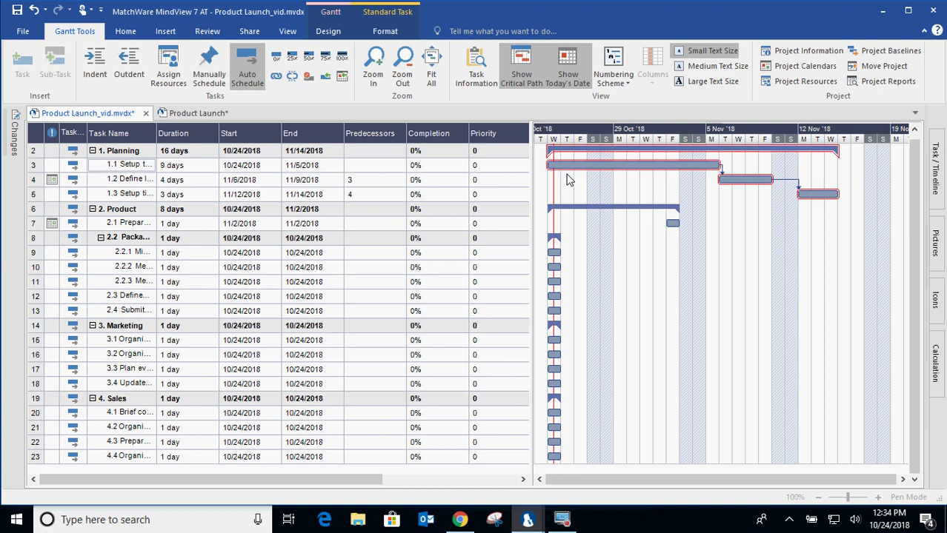
drag(549, 166, 655, 175)
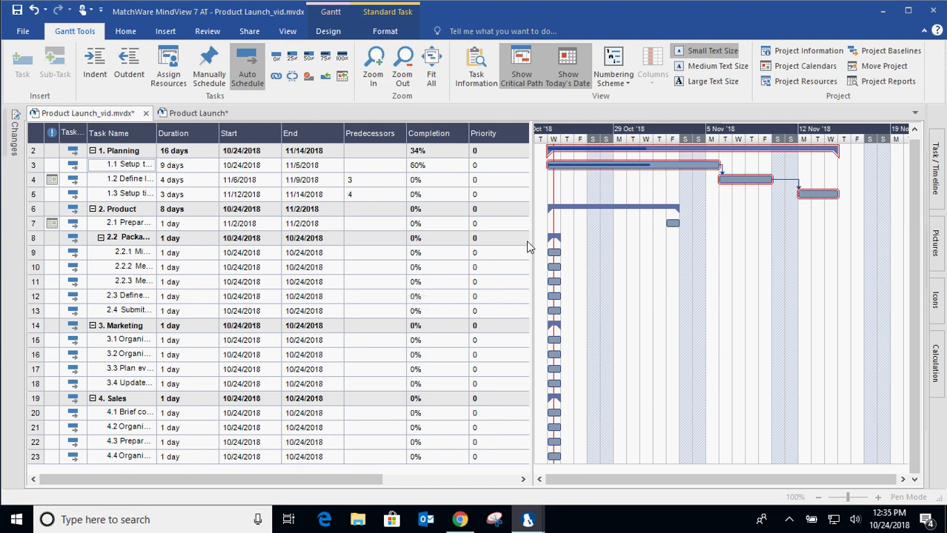
Assign new resource 'Adam' to task 1.2 and check the Project Resources list.
drag(529, 229, 677, 227)
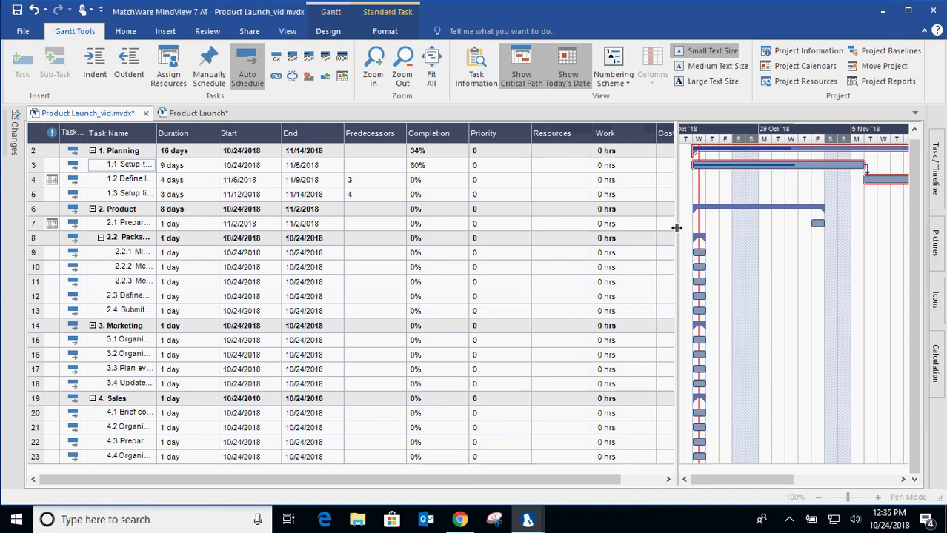
click(548, 184)
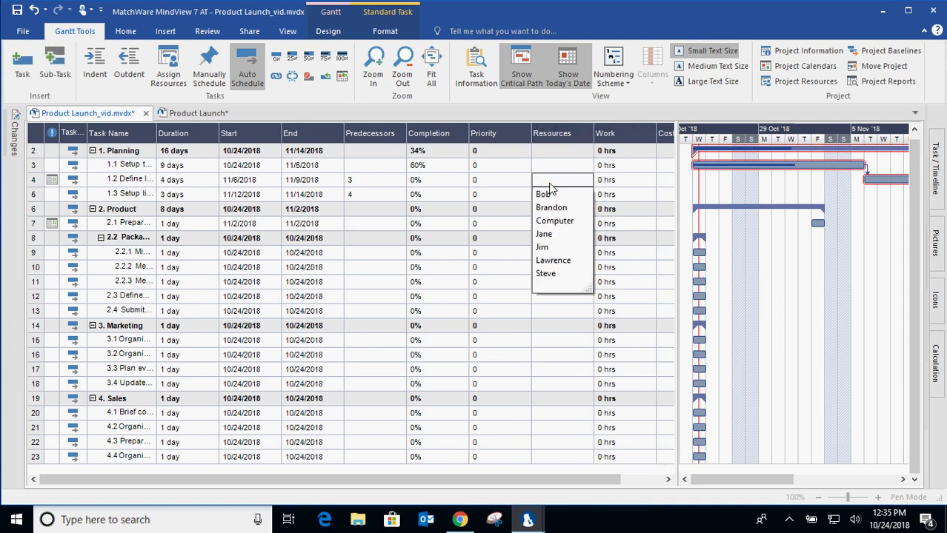
text(Ad)
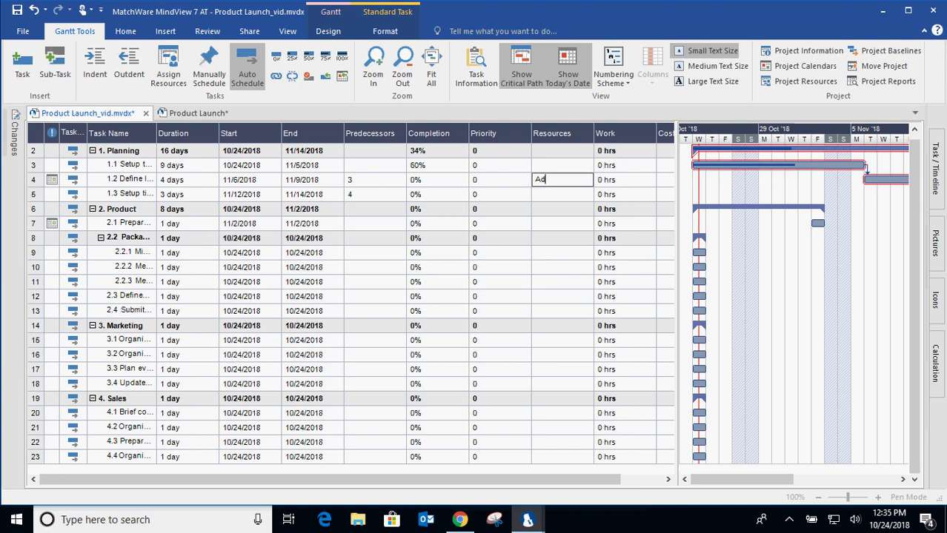
text(am)
key(Return)
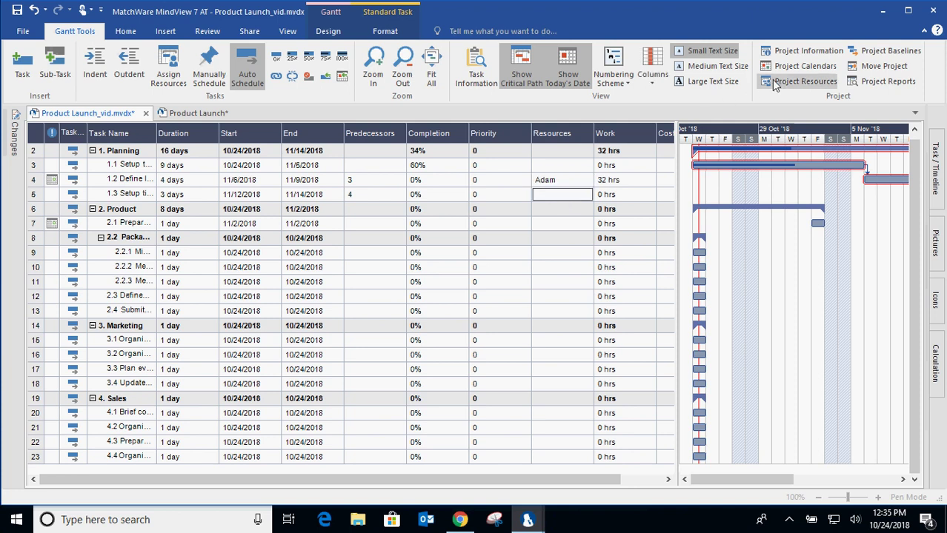
click(807, 86)
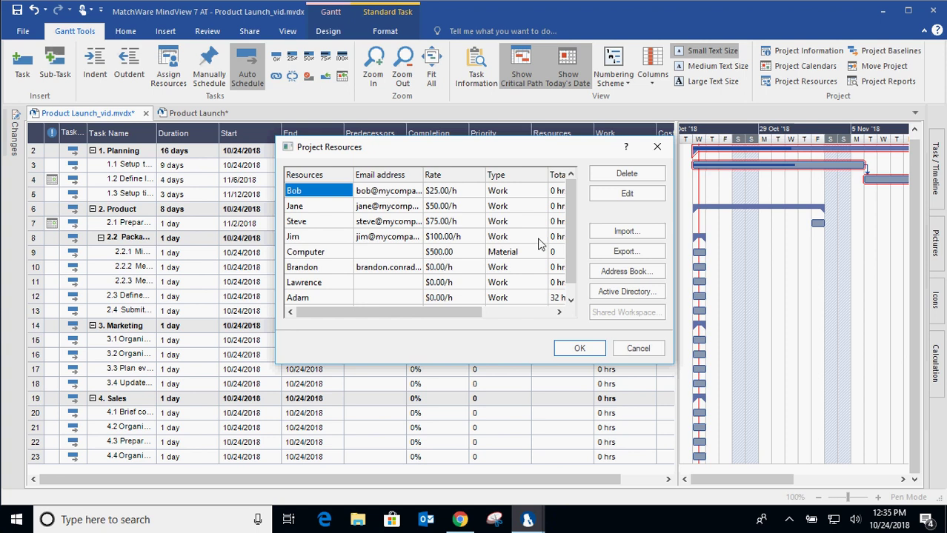
click(658, 147)
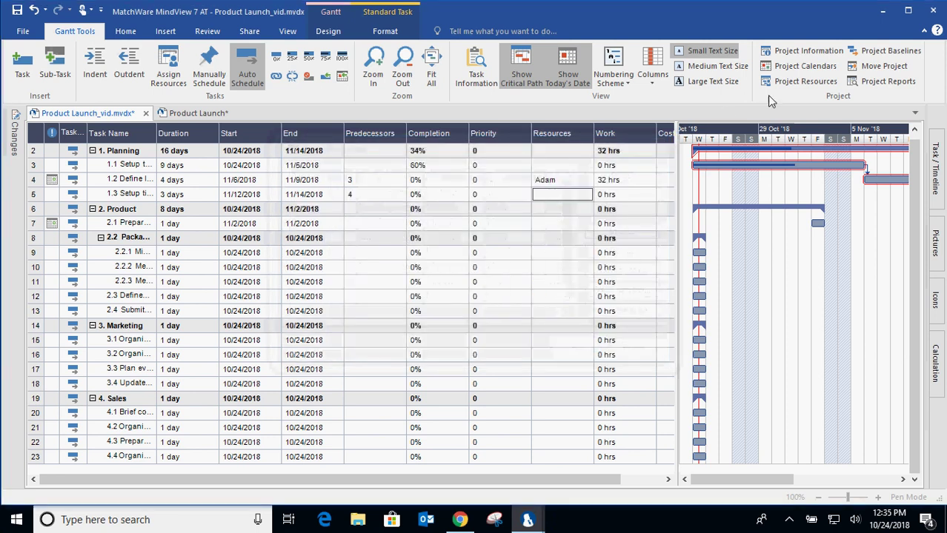
click(771, 51)
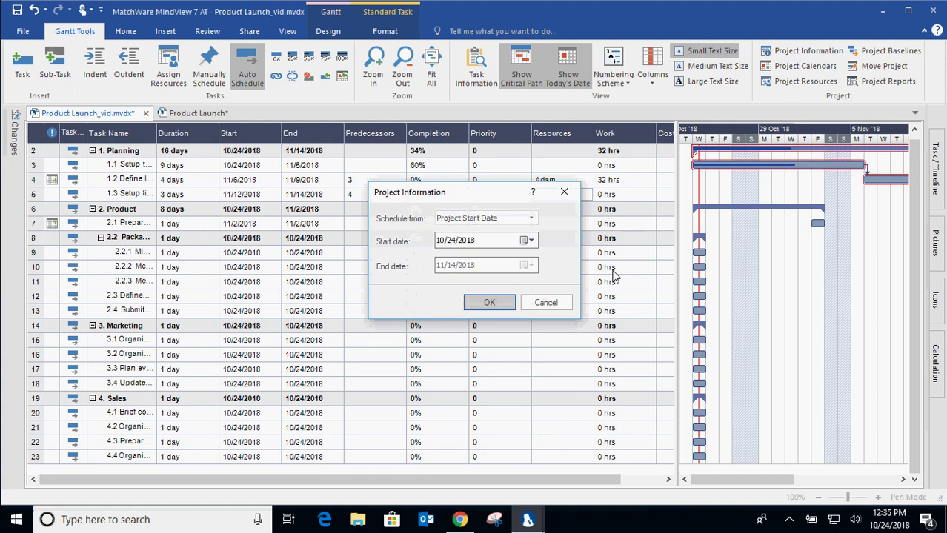
click(563, 193)
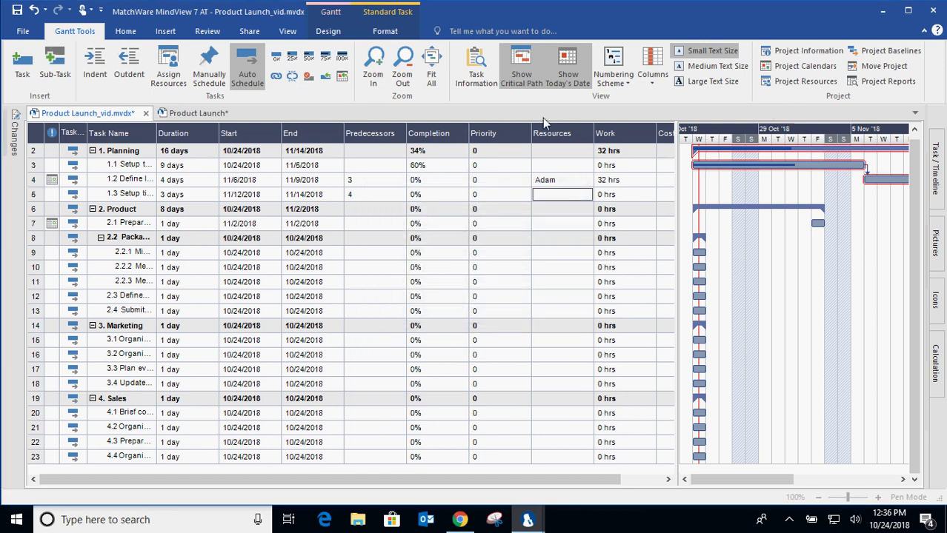
click(486, 70)
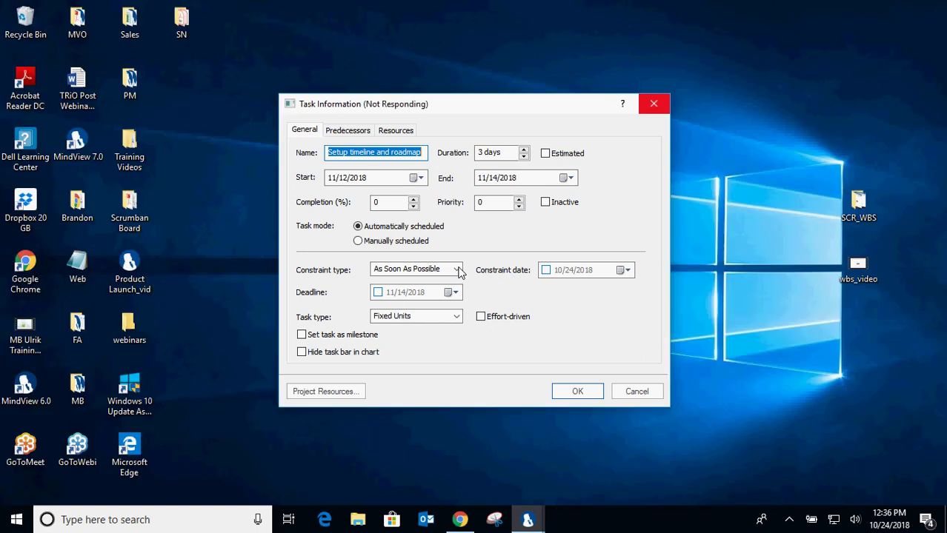
click(457, 270)
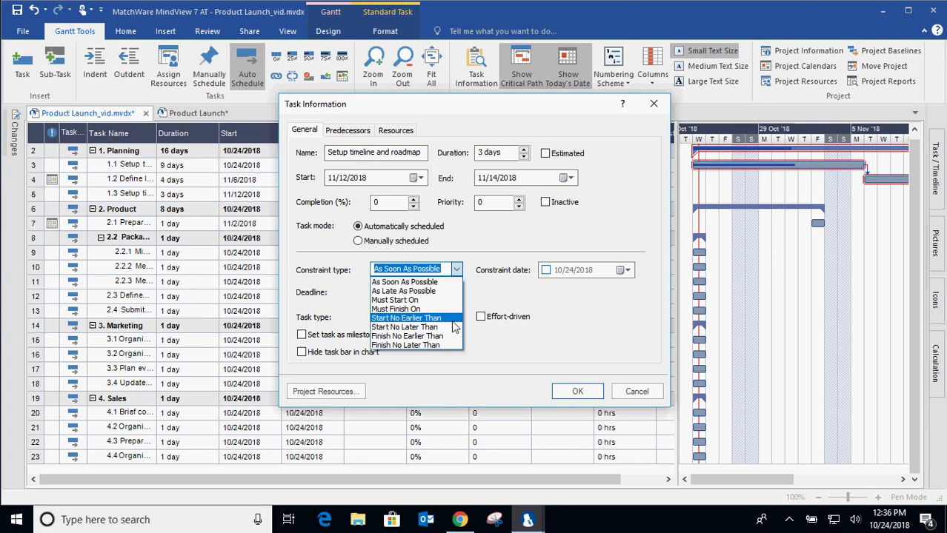
click(475, 345)
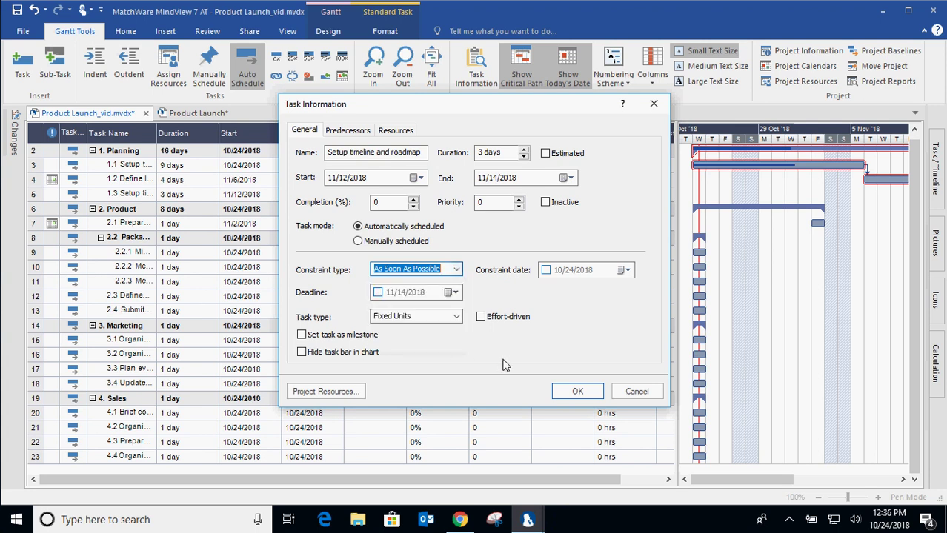
click(456, 316)
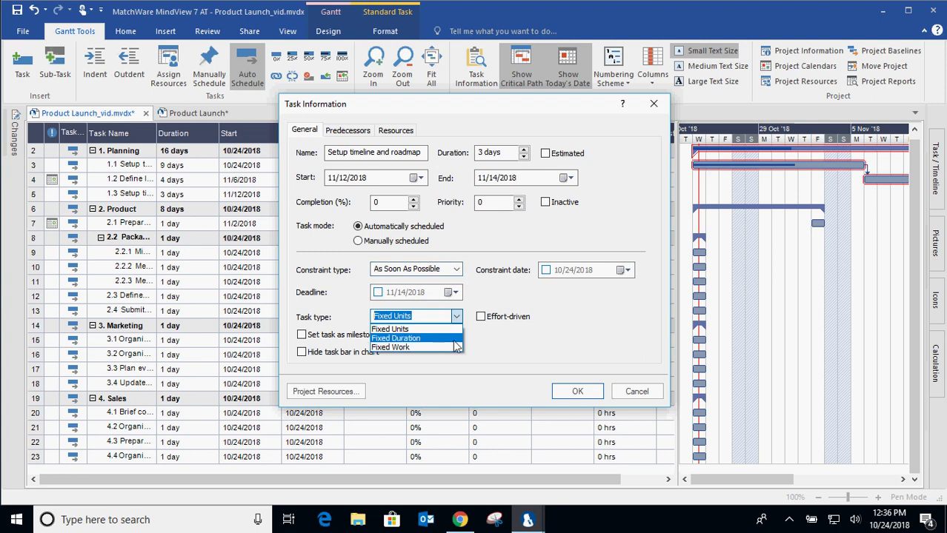
click(486, 359)
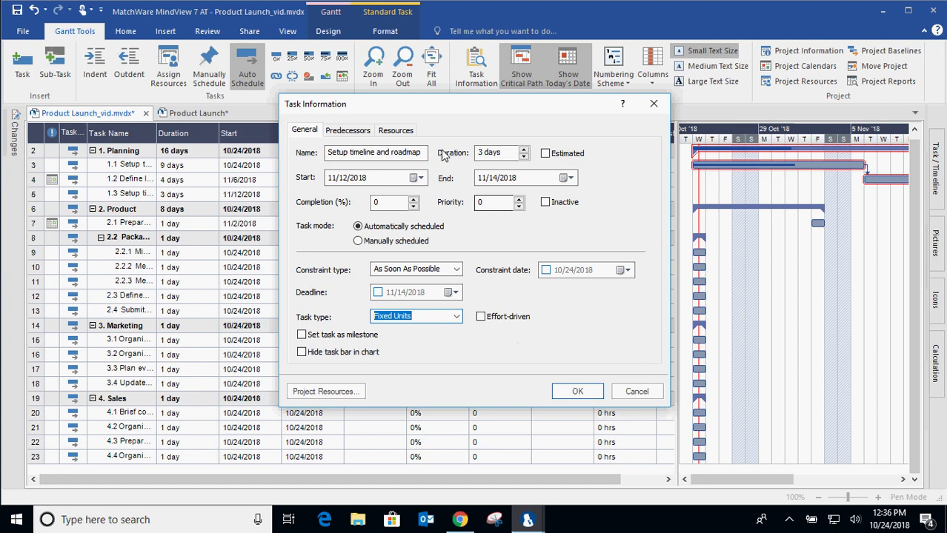
click(356, 132)
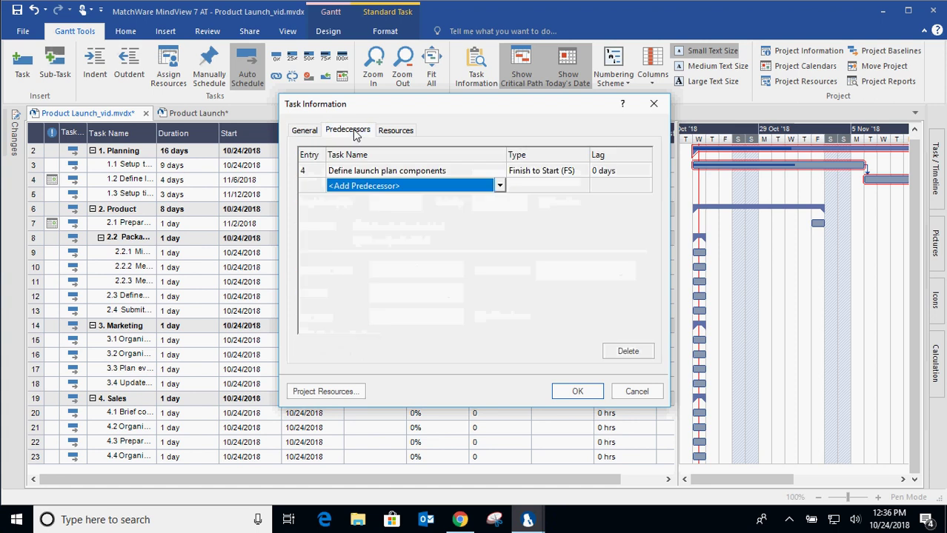
click(495, 173)
click(583, 171)
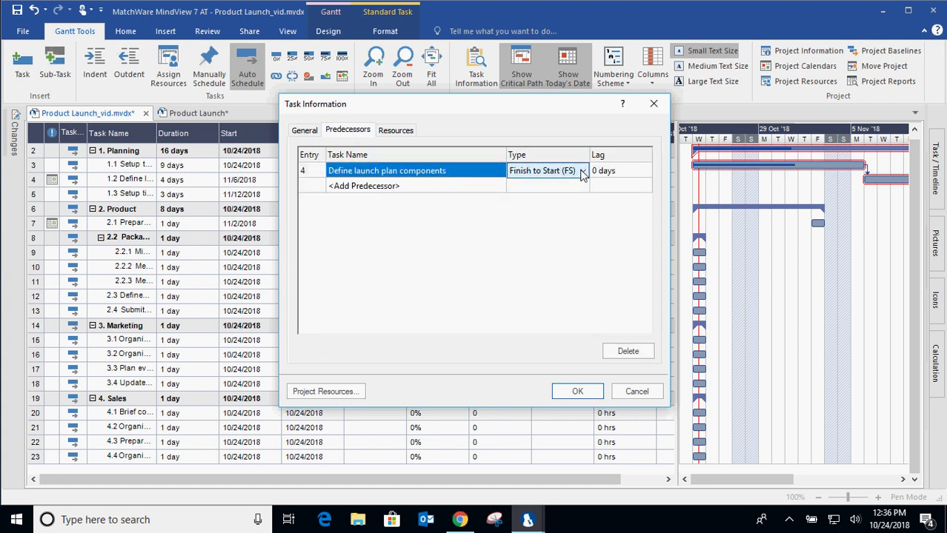
click(583, 172)
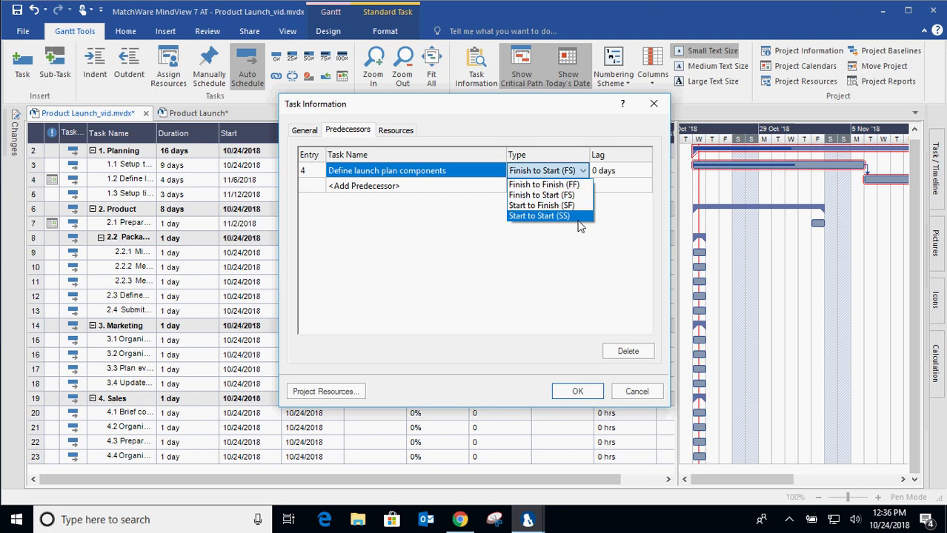
click(401, 133)
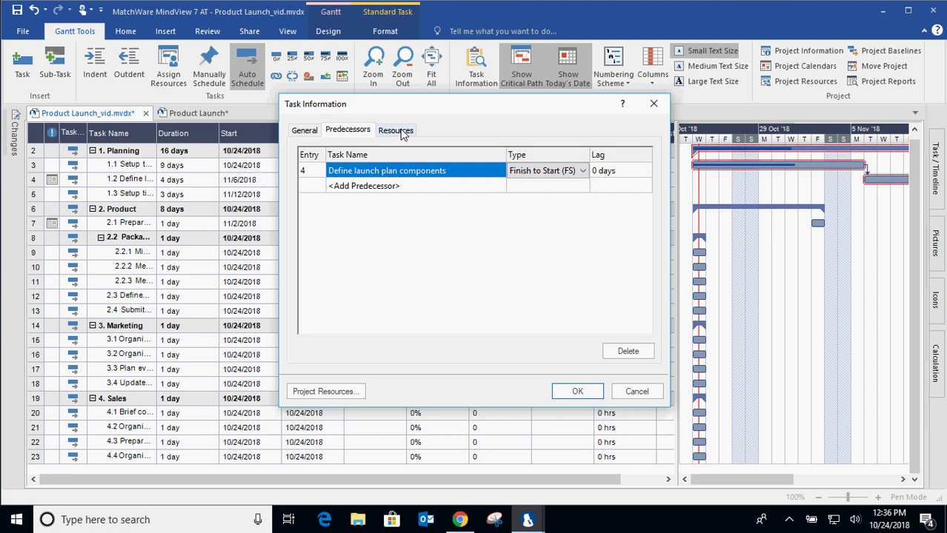
click(401, 132)
click(437, 171)
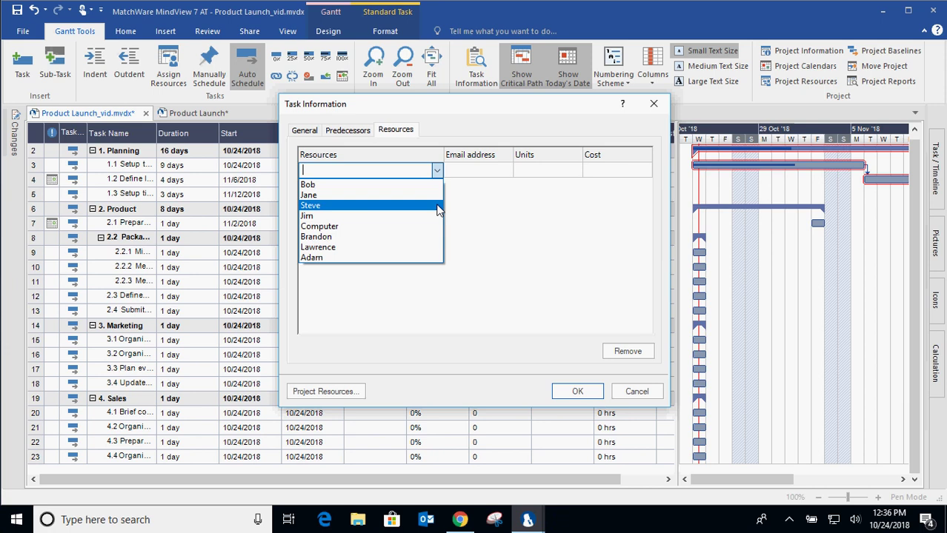
click(655, 106)
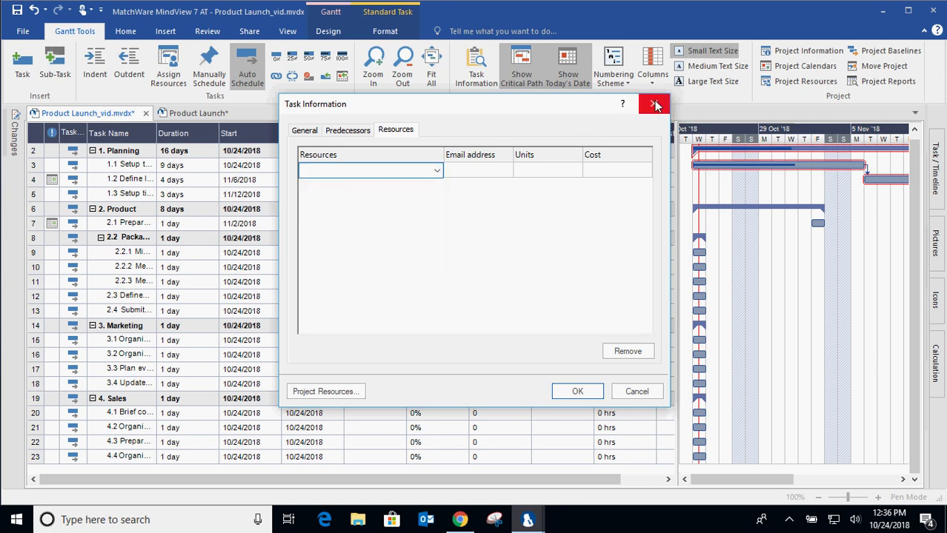
click(655, 106)
Narrow the task grid and turn on Resources and Task Name labels for the Gantt bars.
drag(677, 150, 346, 224)
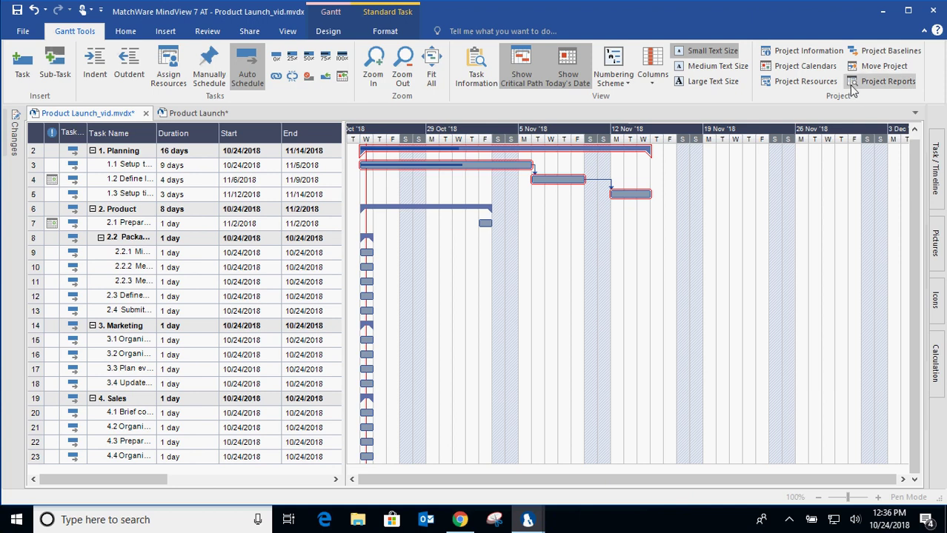
click(328, 32)
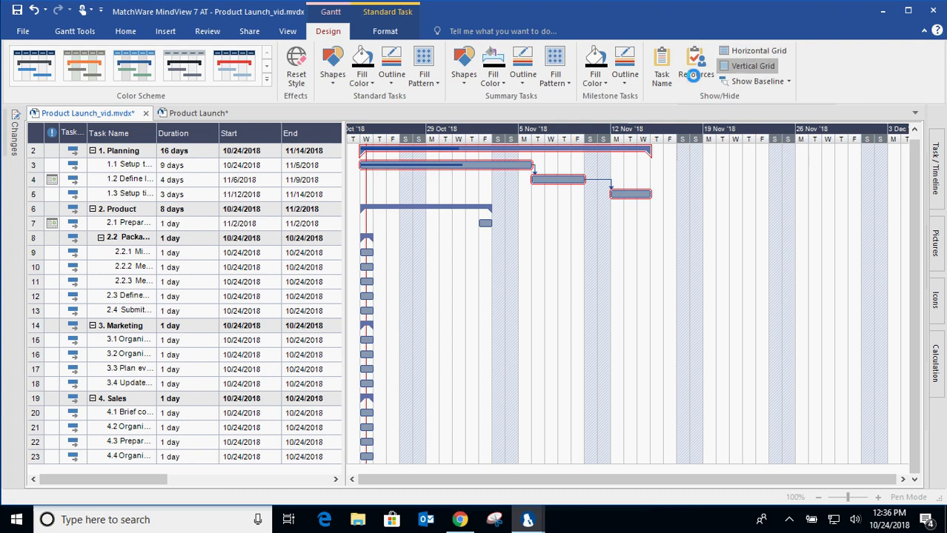
click(697, 78)
click(655, 68)
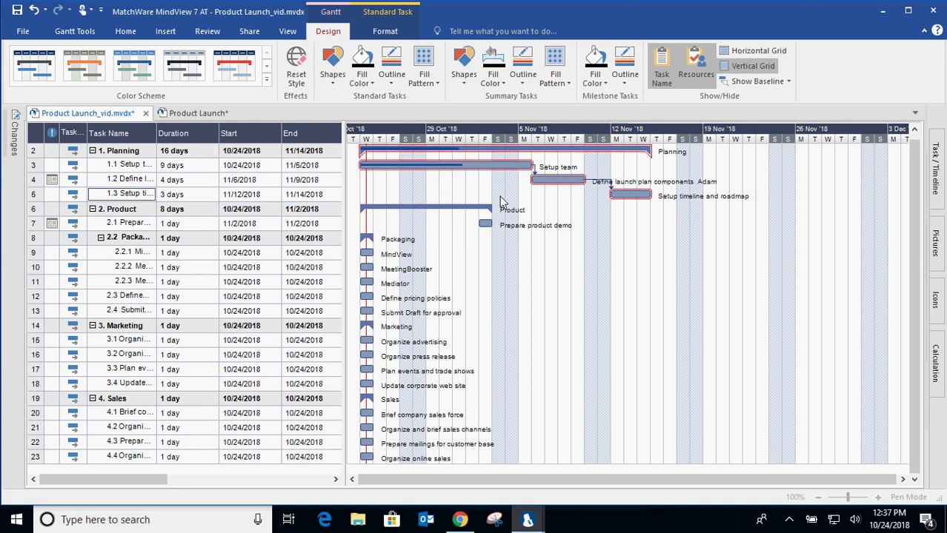
Switch back to the Home ribbon tab.
click(126, 31)
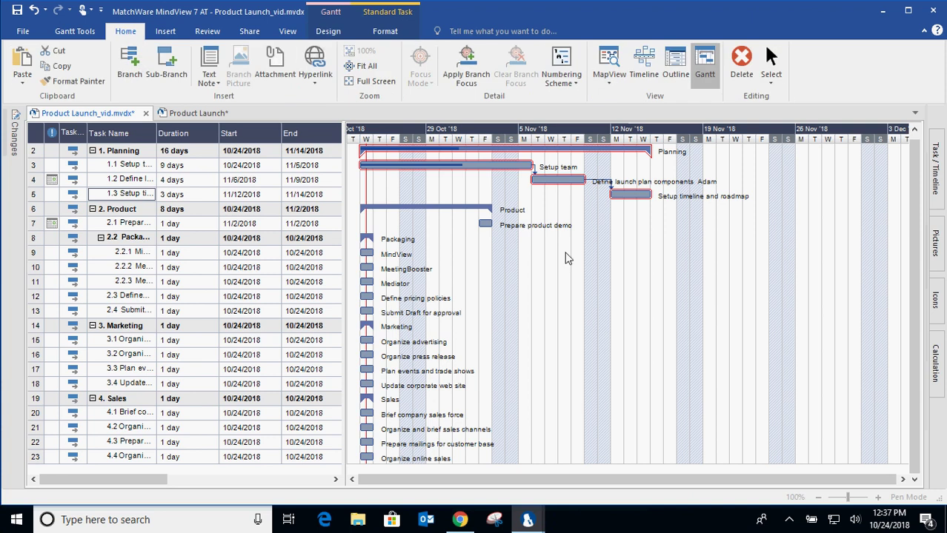